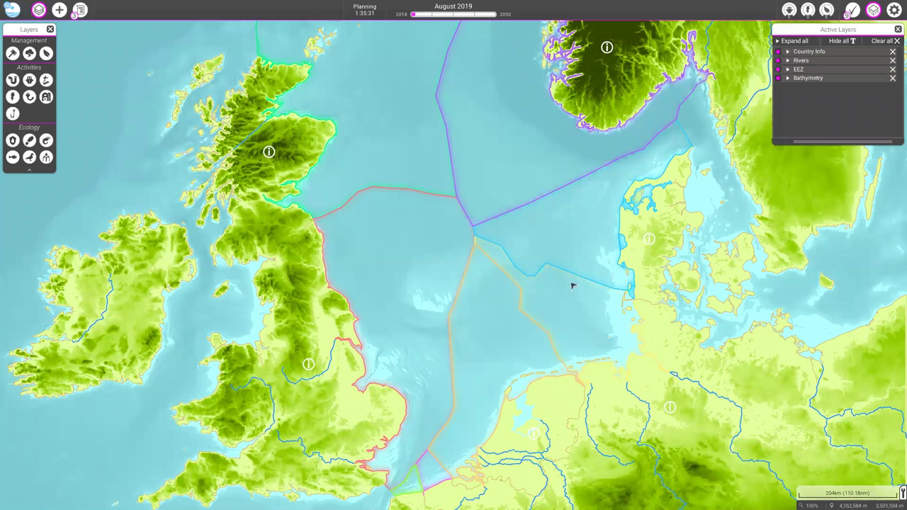
- Open the Governance layer list with Cities, Territorial Waters Lines, ICES Rectangles and Military Areas
scroll(528, 287, up, 1)
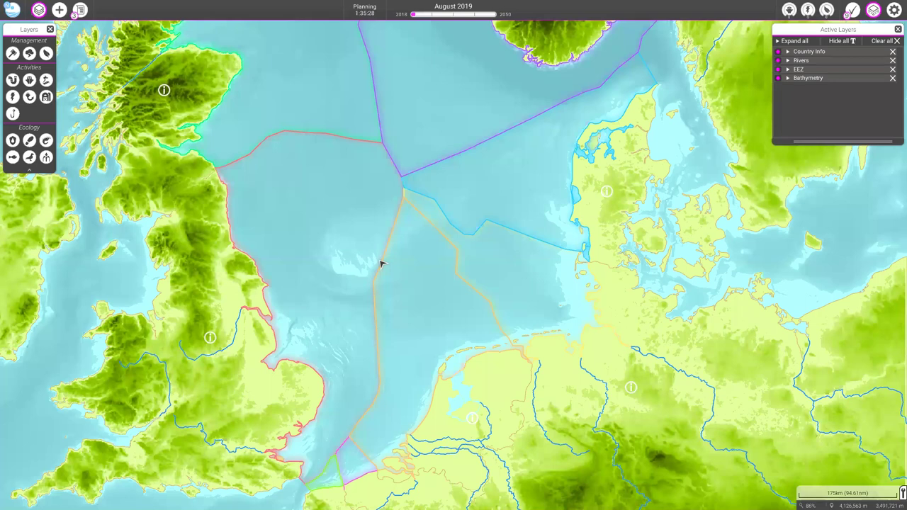
scroll(381, 264, up, 2)
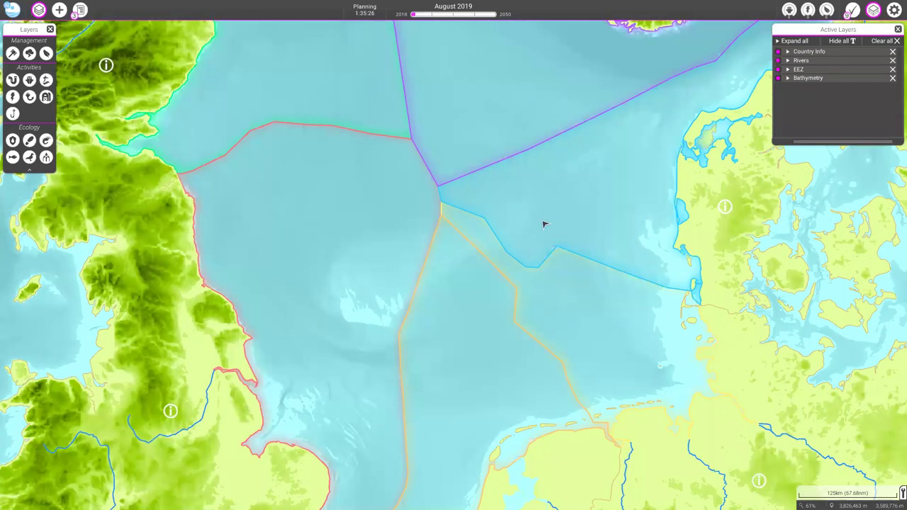
scroll(539, 228, down, 3)
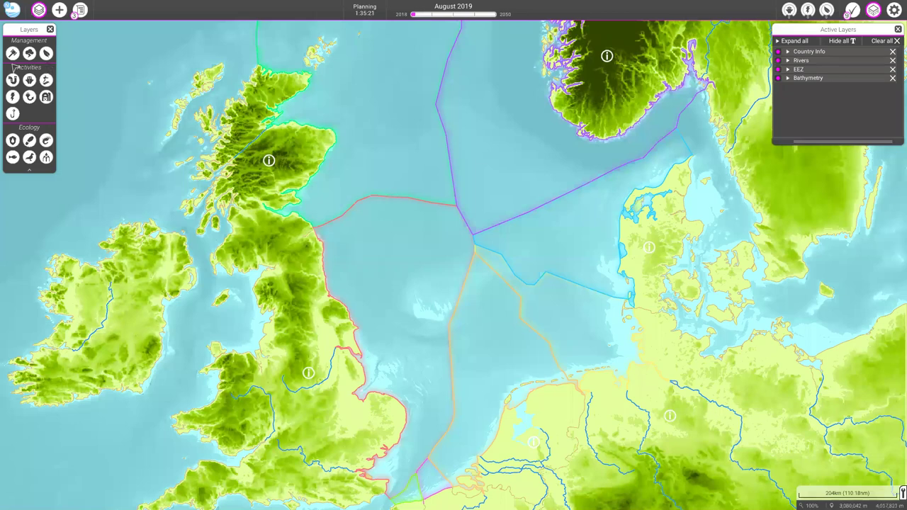
click(46, 157)
click(14, 55)
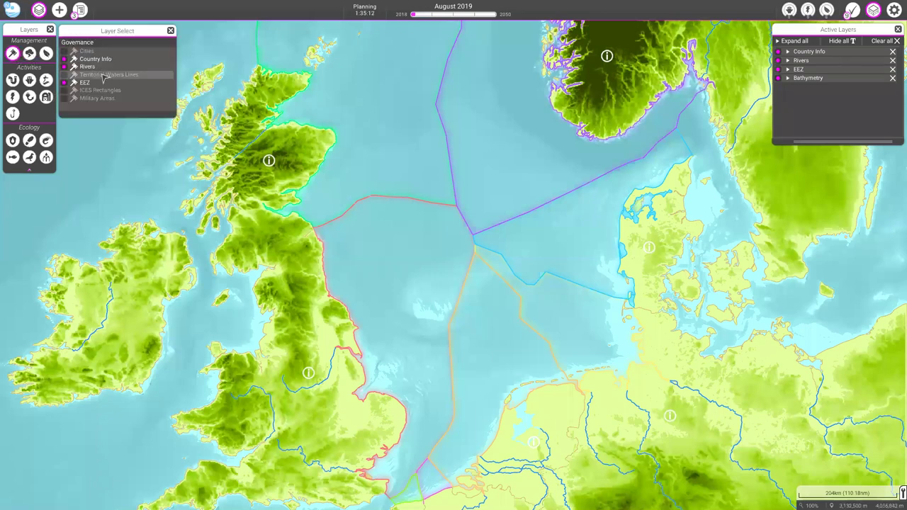
- Turn on the Wind Speed layer and expand its legend, from <5.0 to >9.0 m/s
click(29, 53)
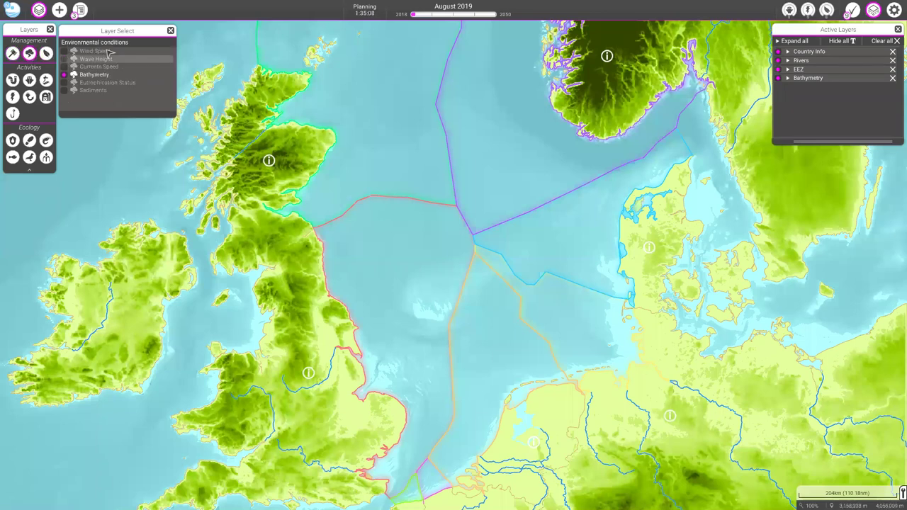
click(94, 51)
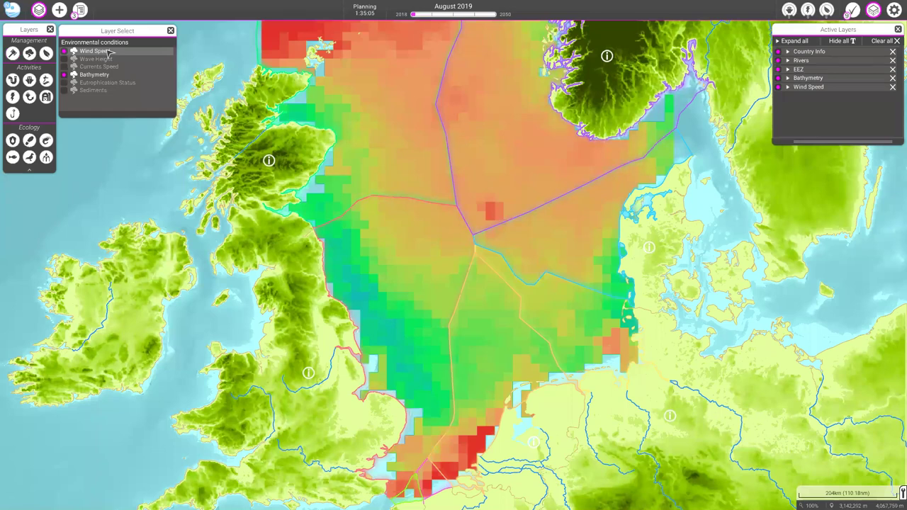
drag(816, 146, 819, 176)
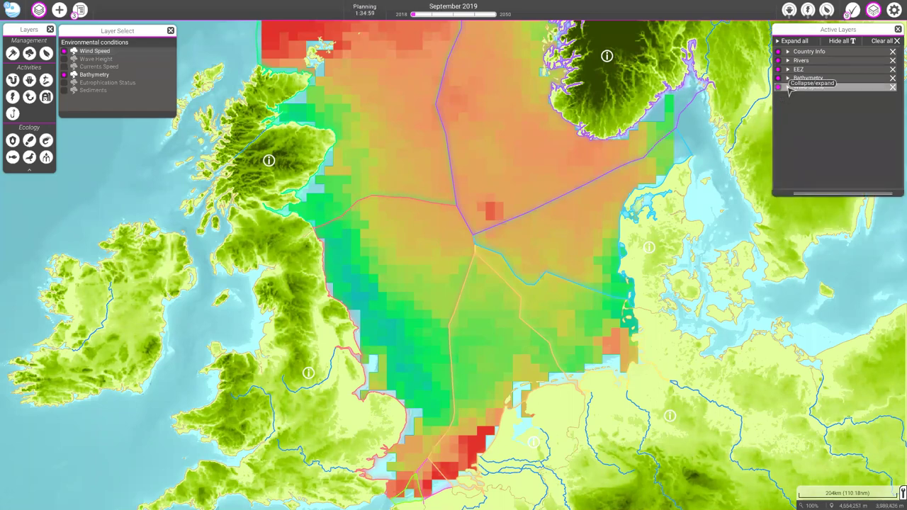
click(789, 88)
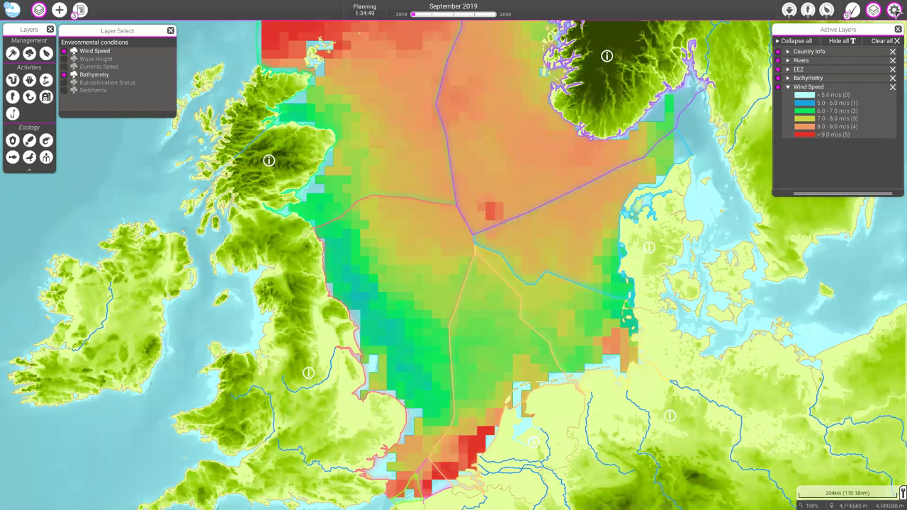
- Raise the UI Scale slider in Options, then close the options and game menu
click(887, 17)
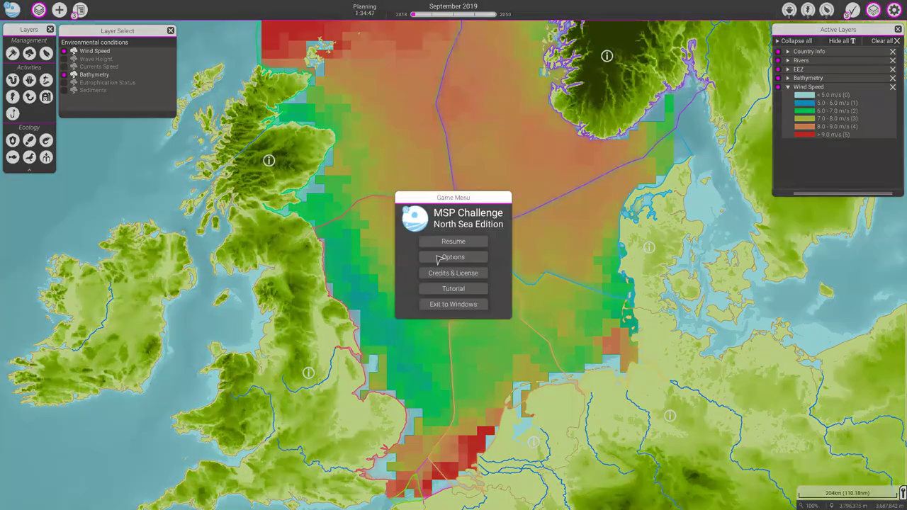
click(441, 257)
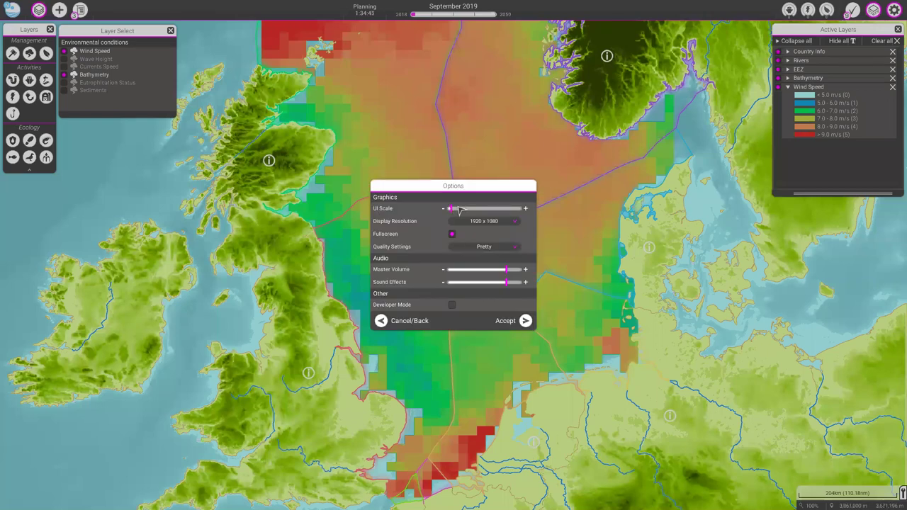
click(467, 210)
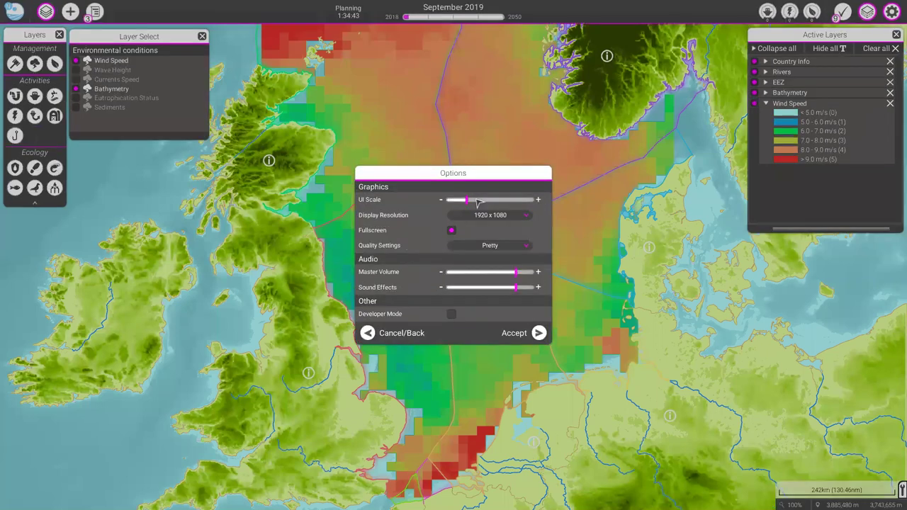
click(479, 200)
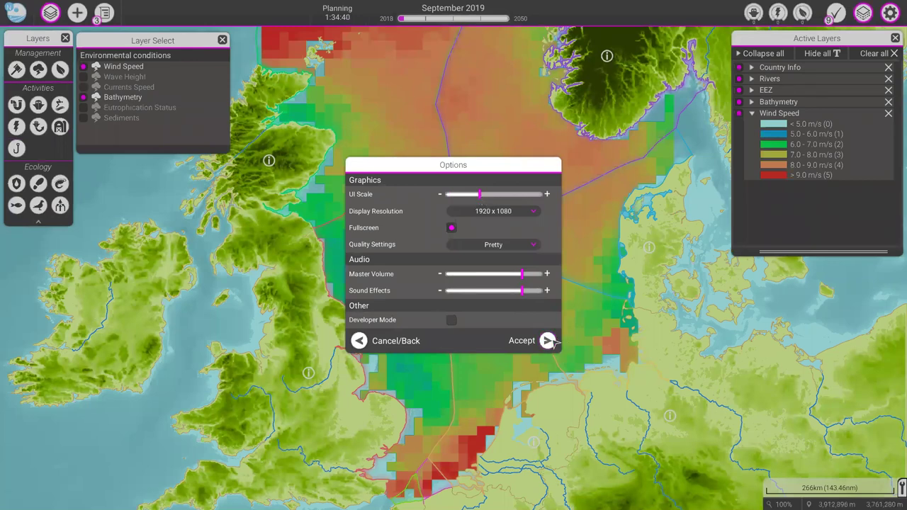
key(Escape)
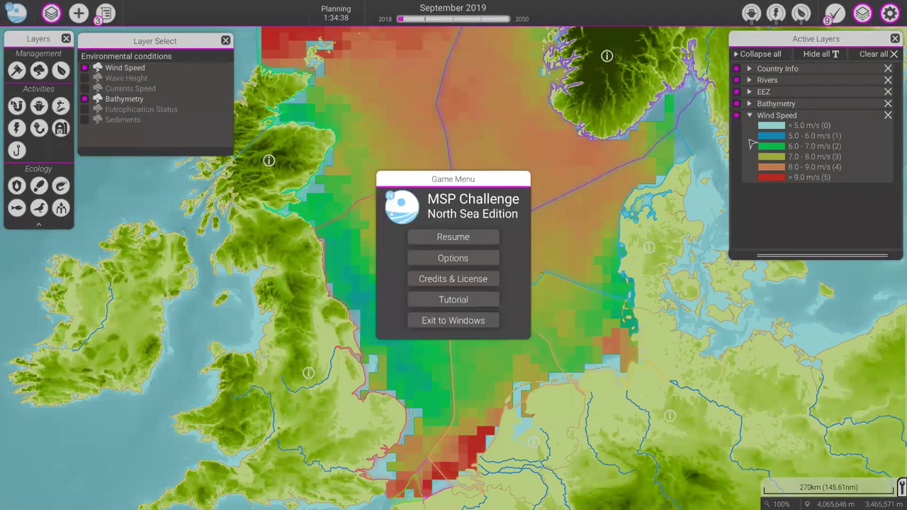
key(Escape)
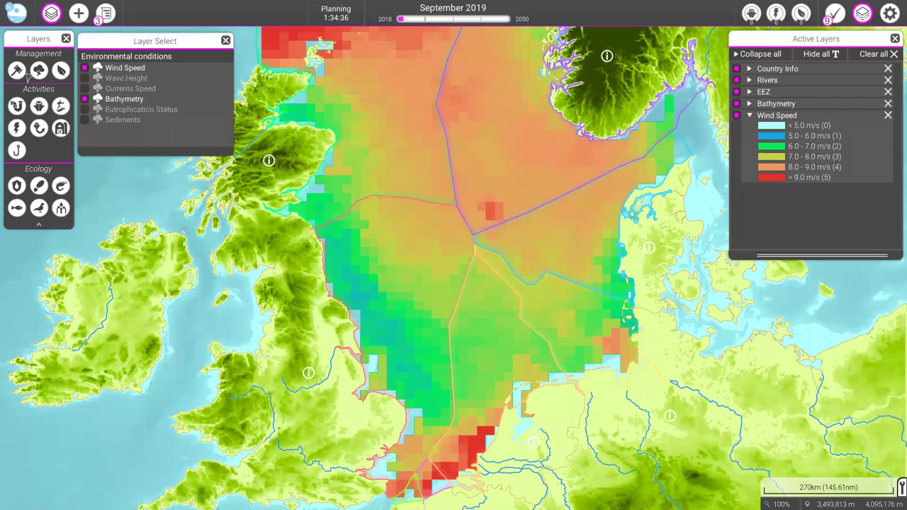
- Browse the Natural resources and Cables layer lists and switch off the Wind Speed overlay
click(61, 70)
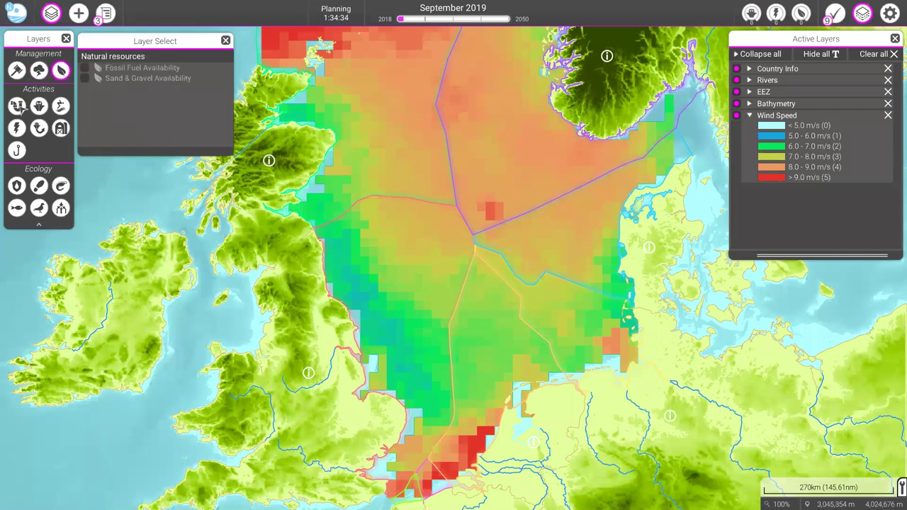
click(28, 107)
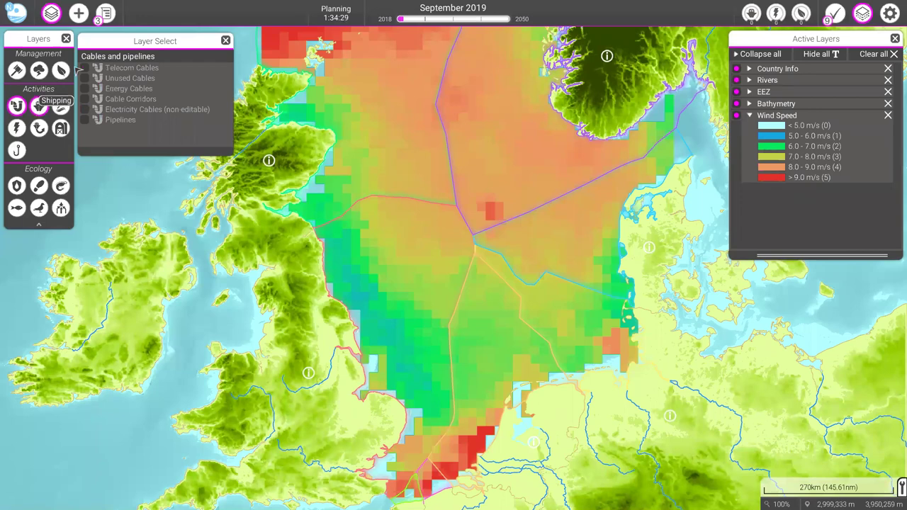
click(738, 115)
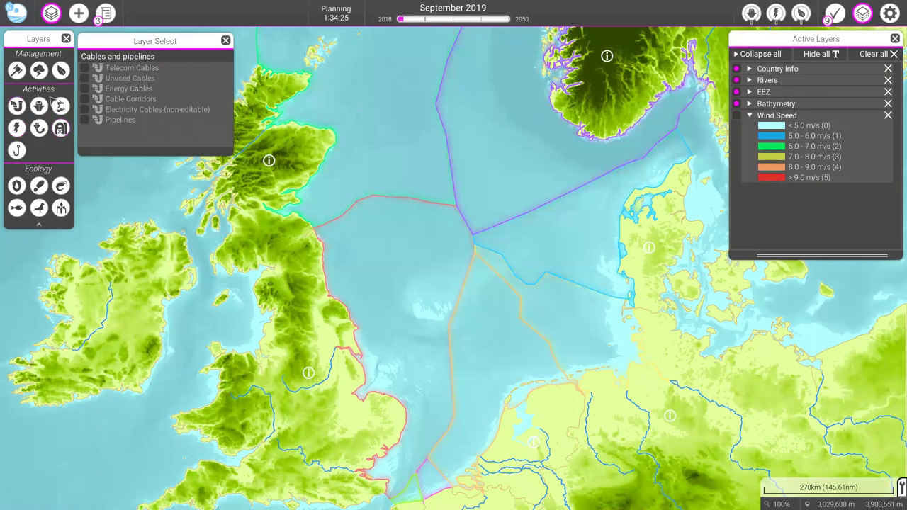
- Show the IMO Routes layer, inspect the southern North Sea routes, then hide it
click(128, 89)
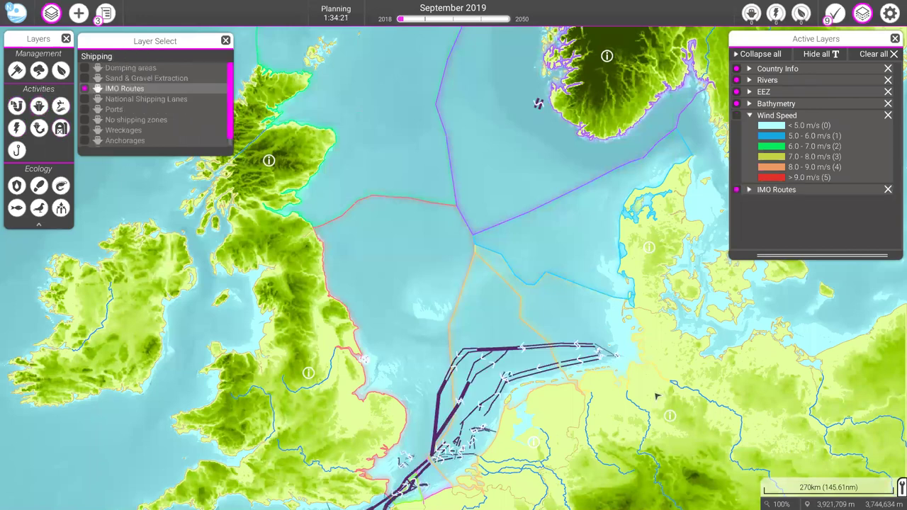
key(Down)
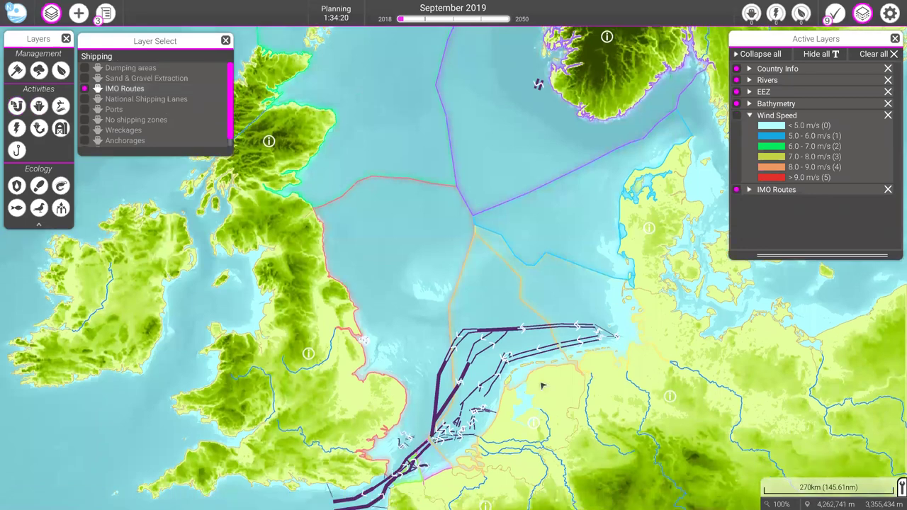
key(Down)
scroll(526, 368, up, 1)
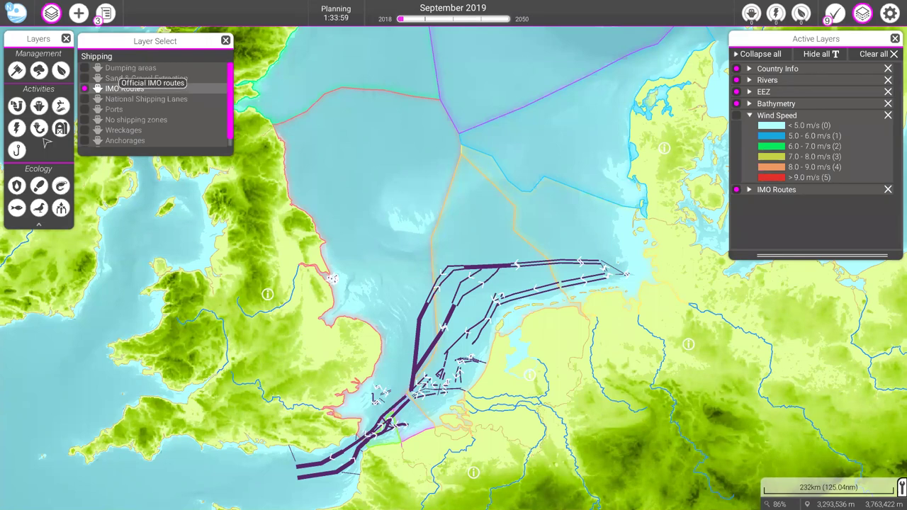
click(122, 90)
click(16, 128)
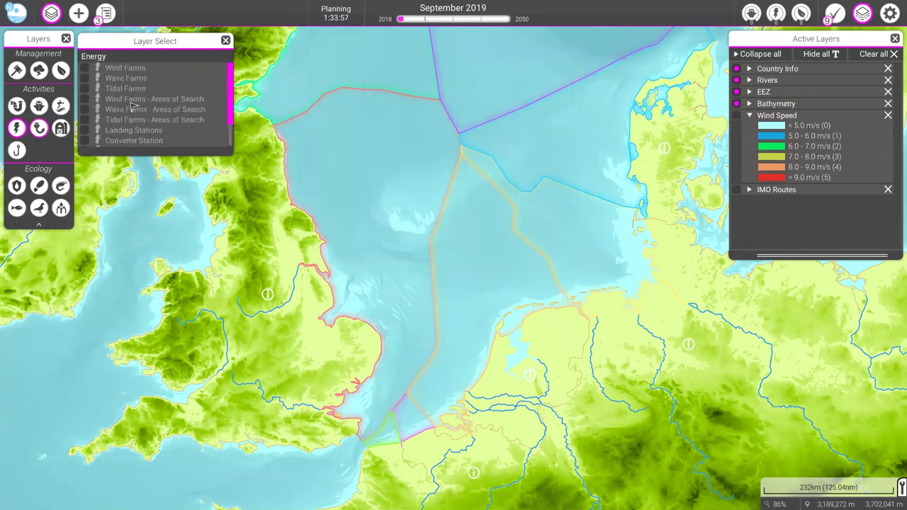
click(133, 101)
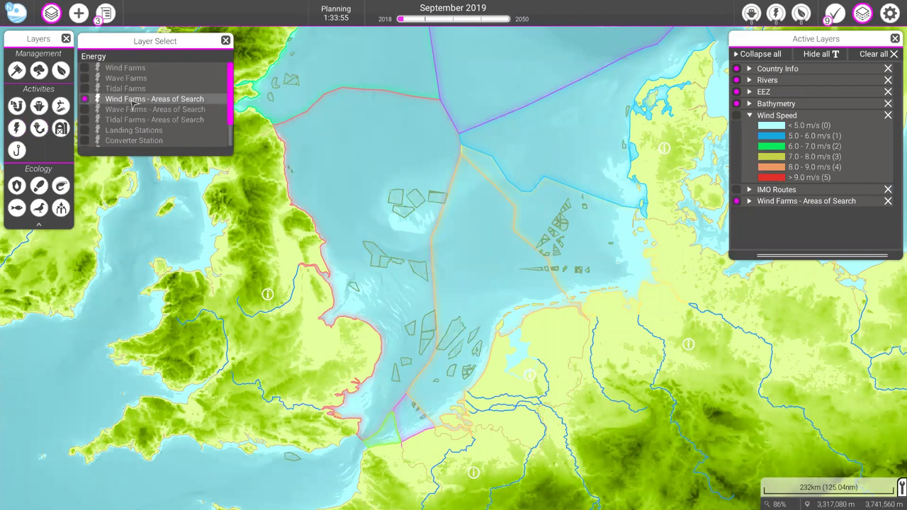
click(120, 67)
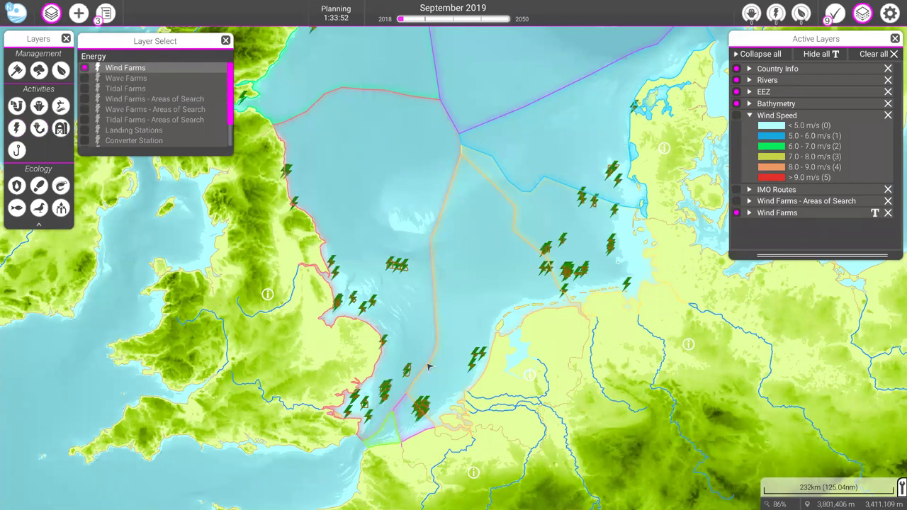
scroll(434, 334, up, 2)
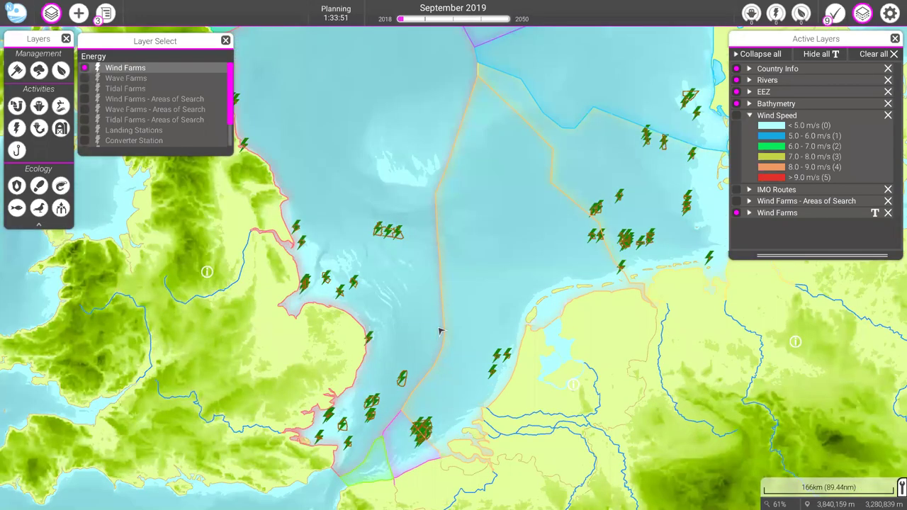
scroll(440, 331, up, 1)
scroll(481, 261, up, 1)
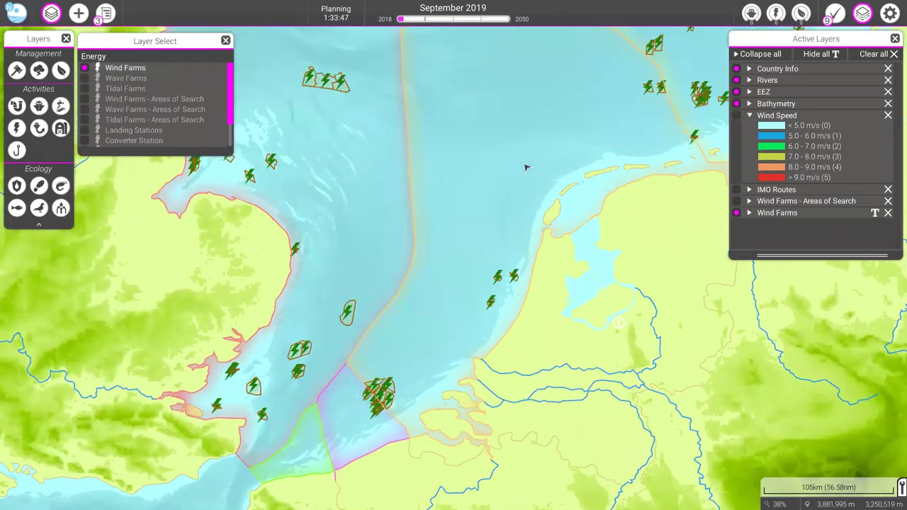
key(Up)
key(Right)
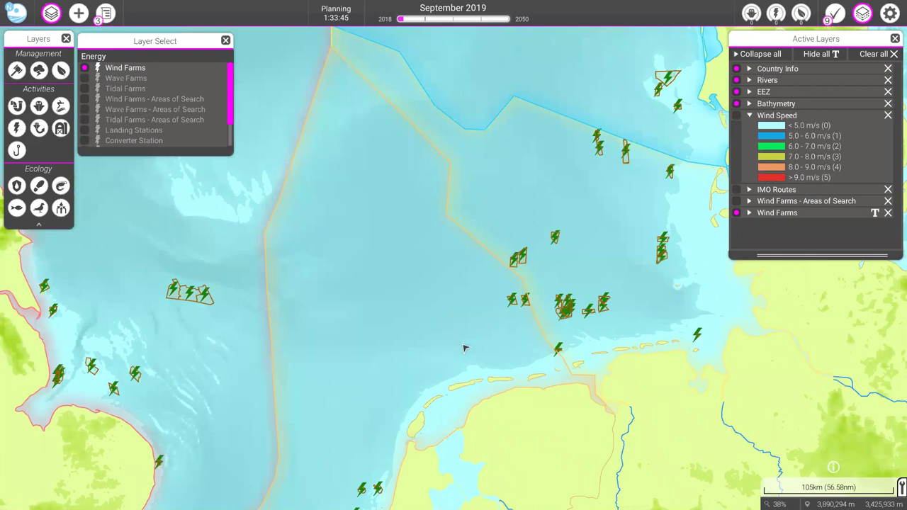
key(Left)
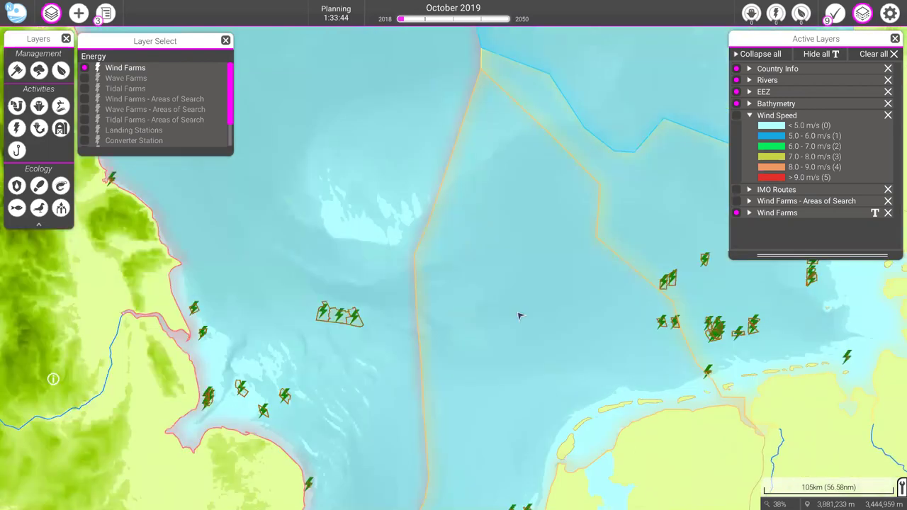
scroll(488, 287, down, 1)
scroll(400, 263, down, 1)
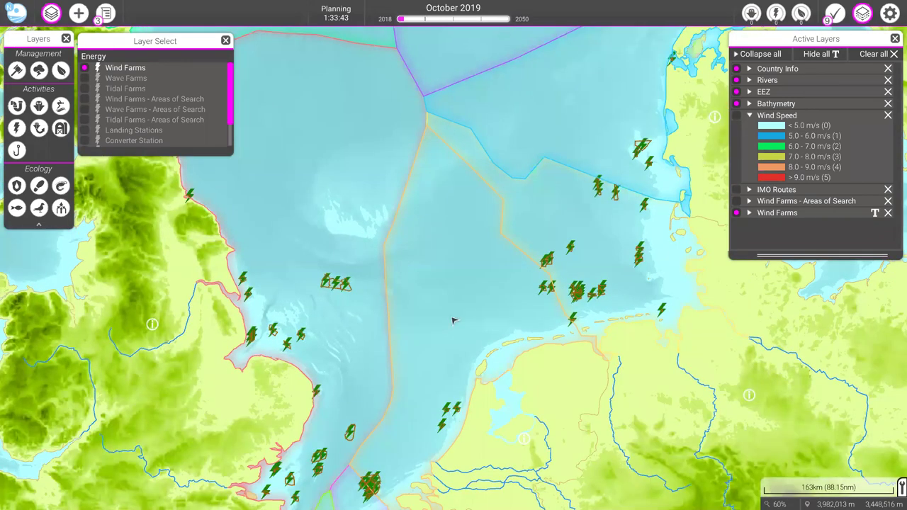
scroll(464, 275, up, 1)
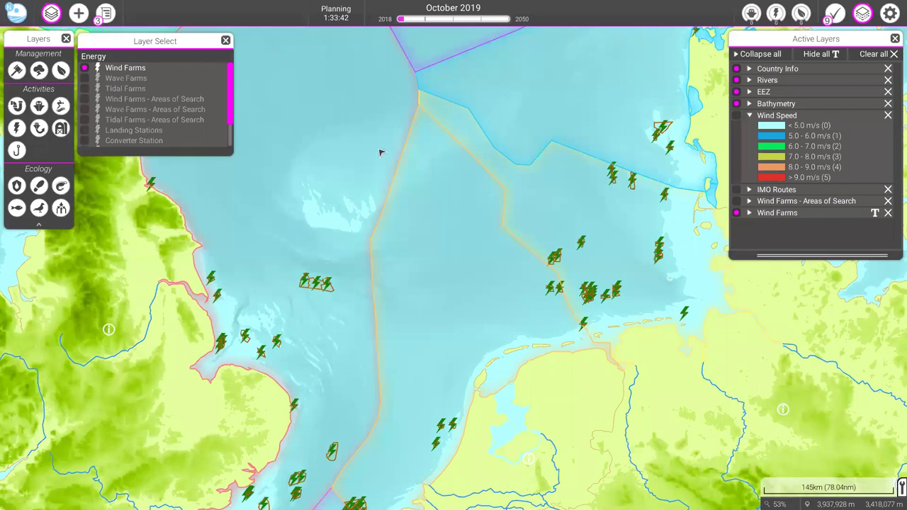
key(Down)
key(Down)
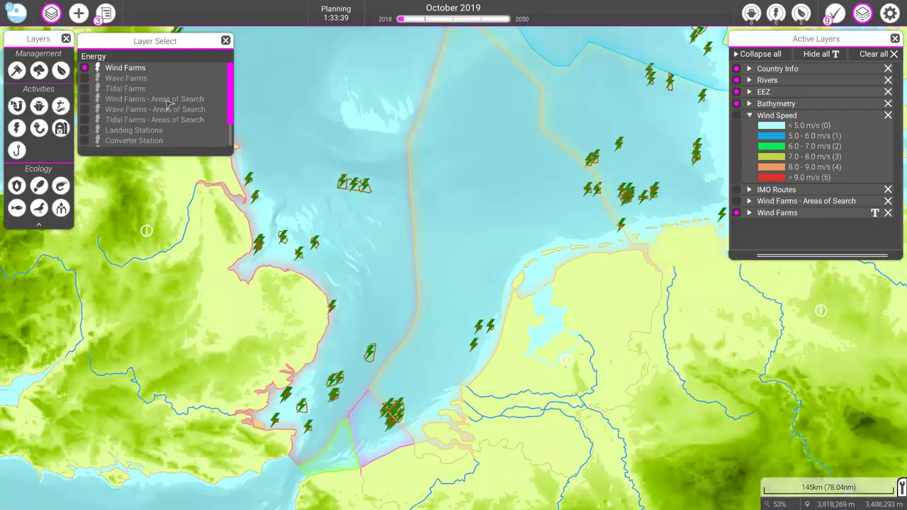
click(168, 100)
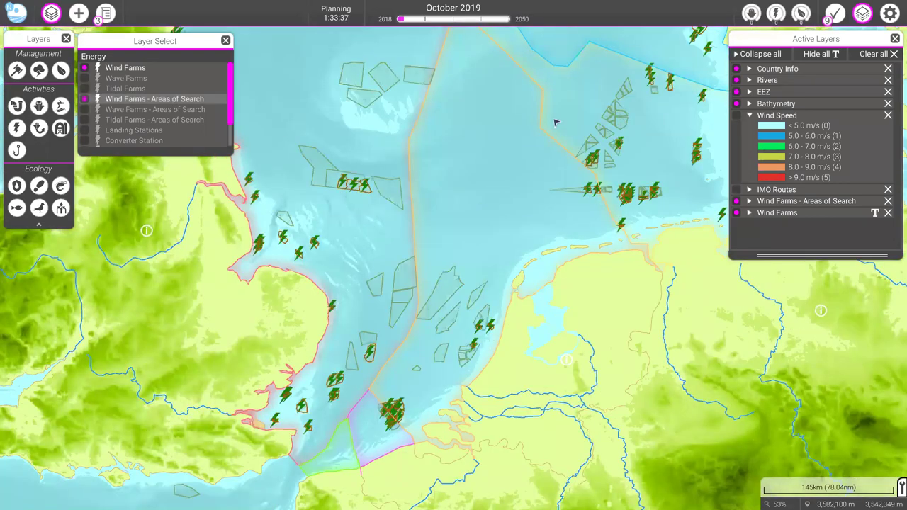
key(Up)
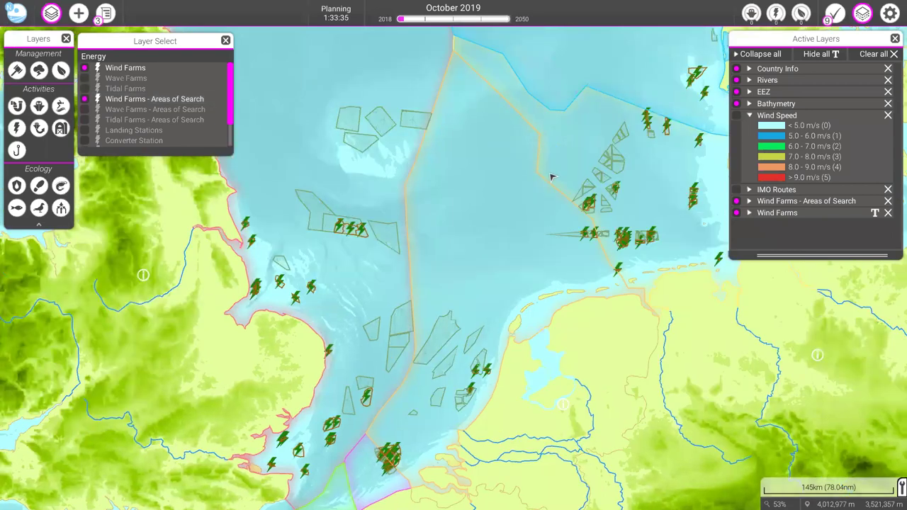
key(Up)
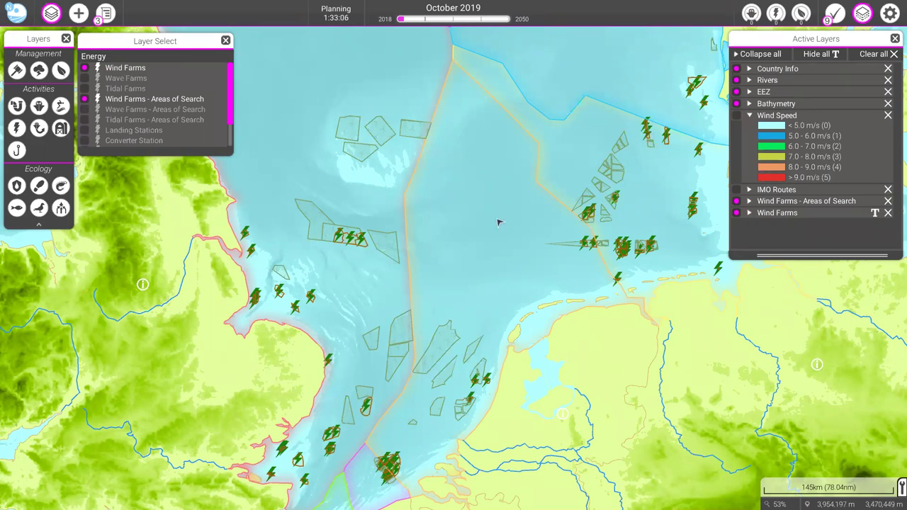
scroll(500, 227, down, 2)
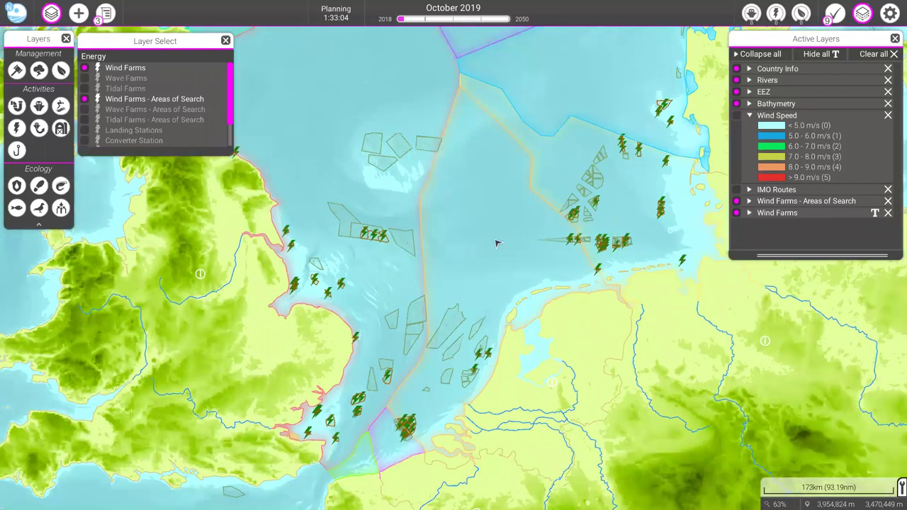
scroll(496, 243, down, 1)
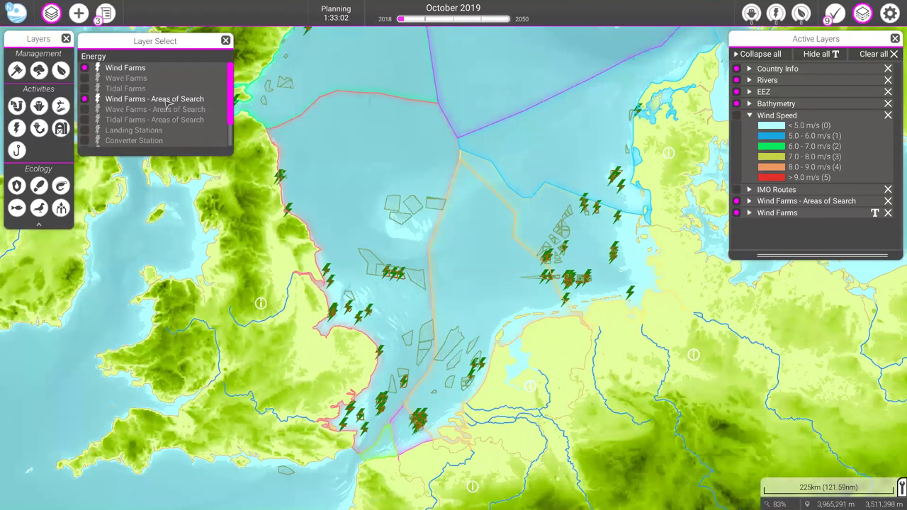
- Hide wind farm search areas; show IMO Routes, National Shipping Lanes, No shipping zones, Ports, Anchorages
click(168, 104)
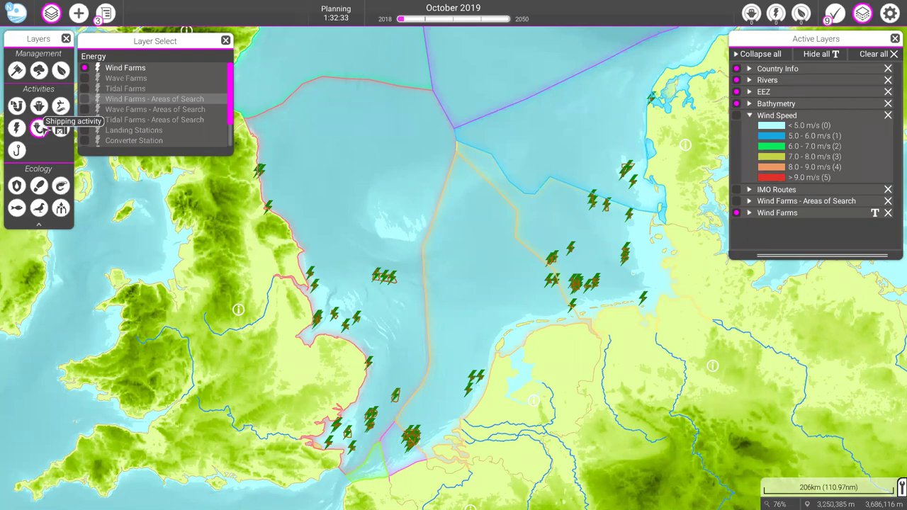
click(126, 89)
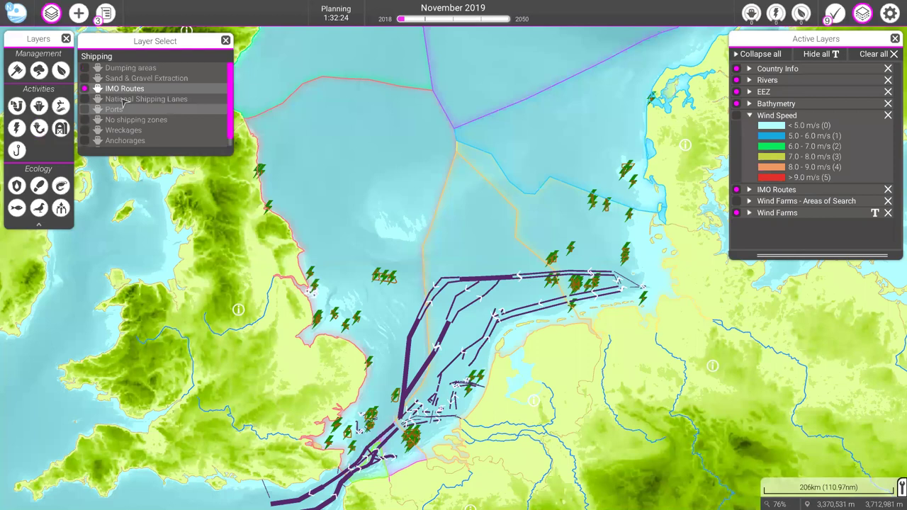
click(124, 100)
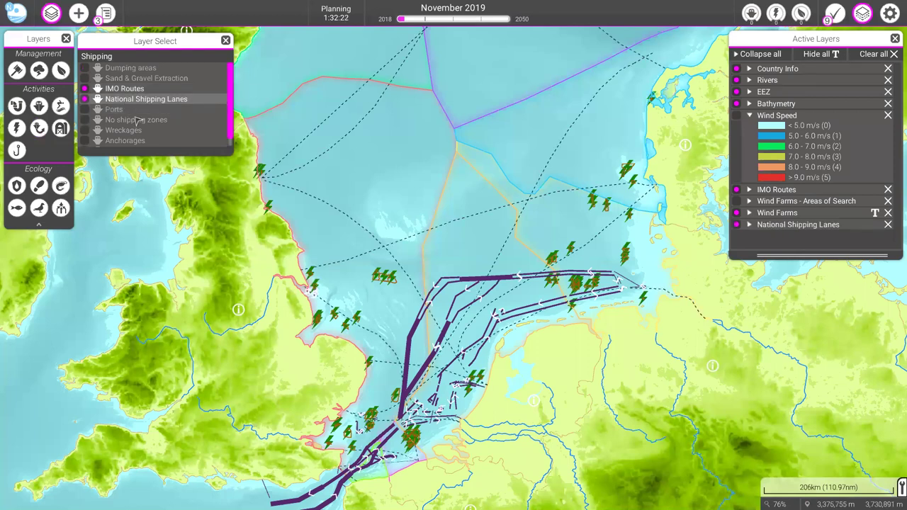
click(138, 120)
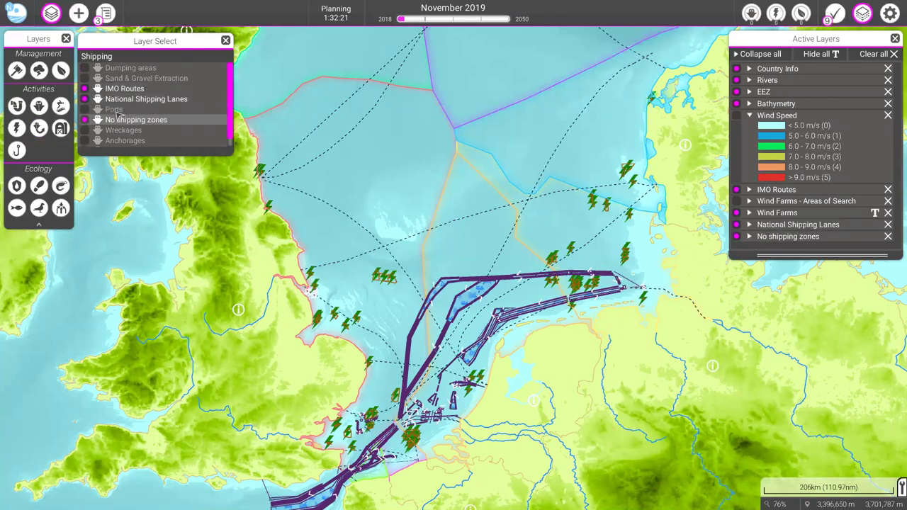
click(119, 114)
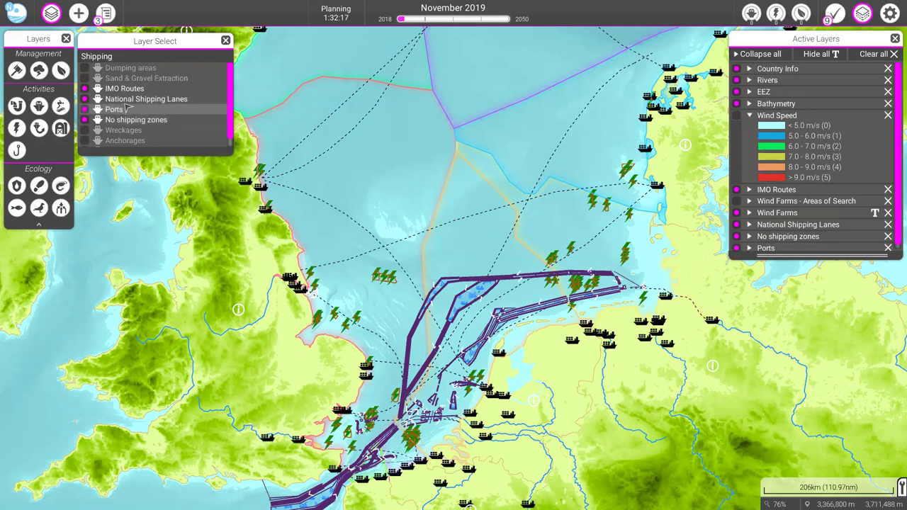
click(141, 141)
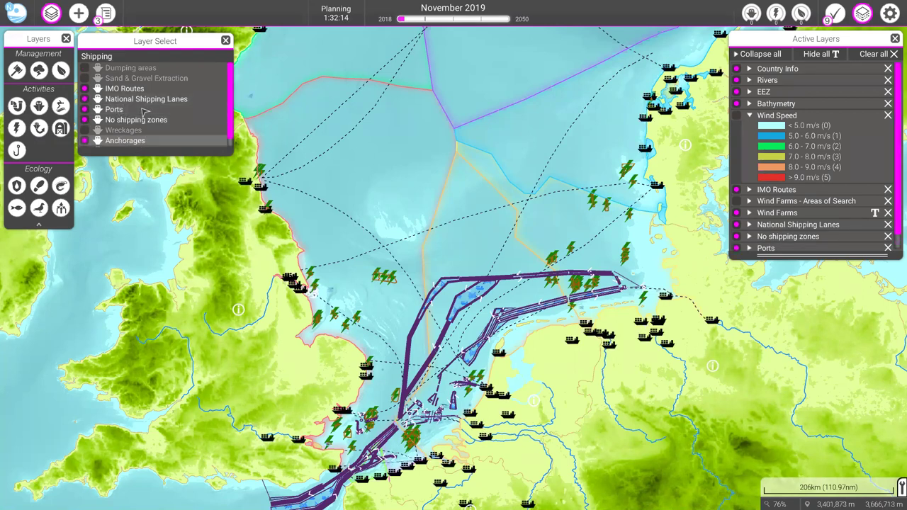
scroll(146, 144, down, 1)
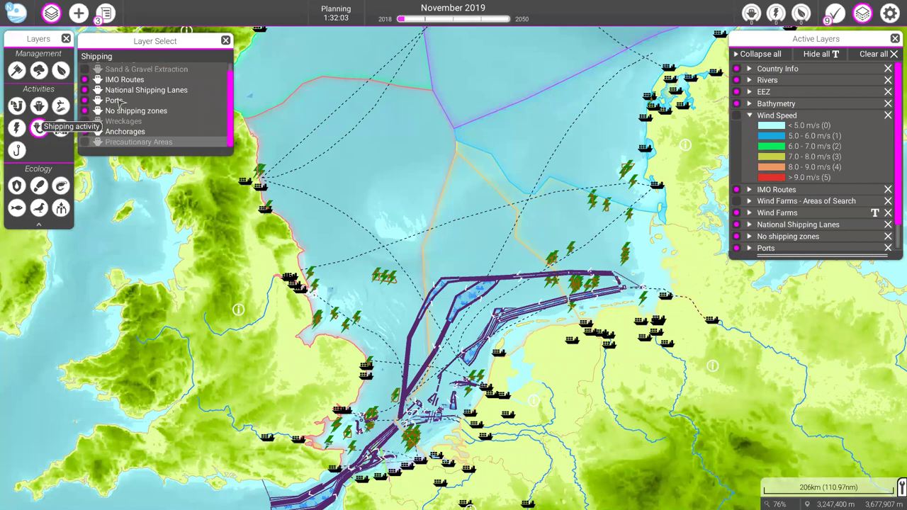
- Clear the shipping route layers and inspect the Shipping Intensity traffic lines across the North Sea
click(44, 134)
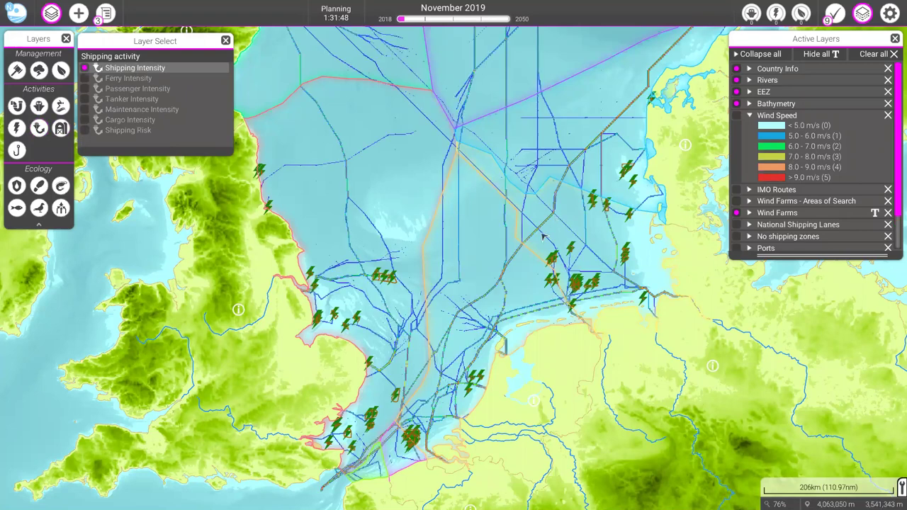
scroll(543, 236, down, 1)
scroll(543, 236, down, 1)
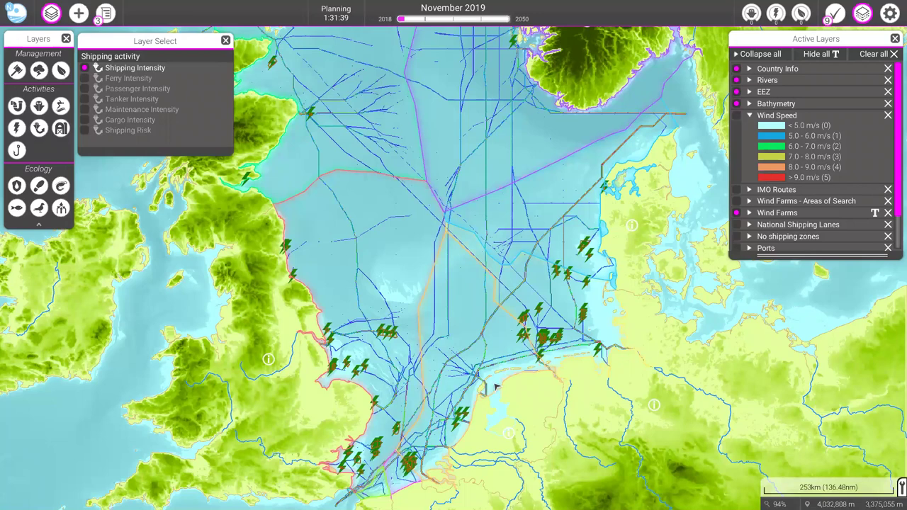
scroll(492, 359, up, 1)
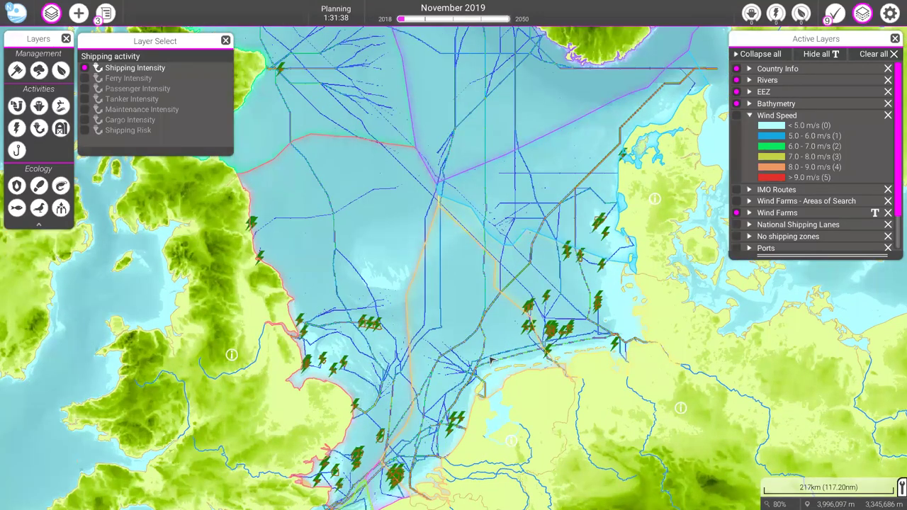
drag(493, 360, 489, 333)
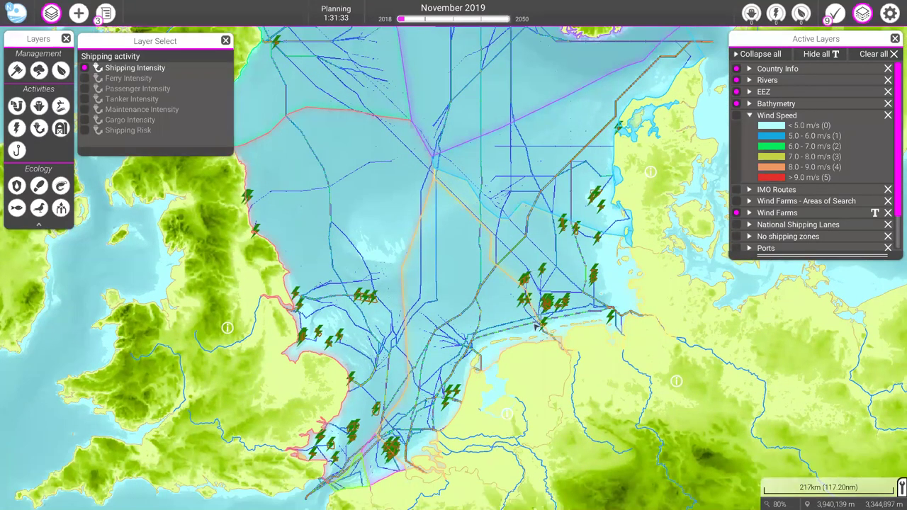
key(Up)
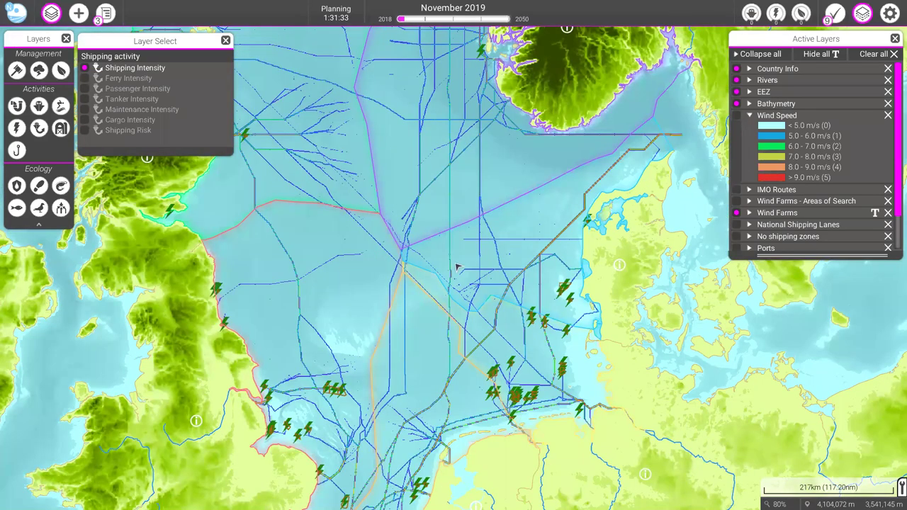
key(Down)
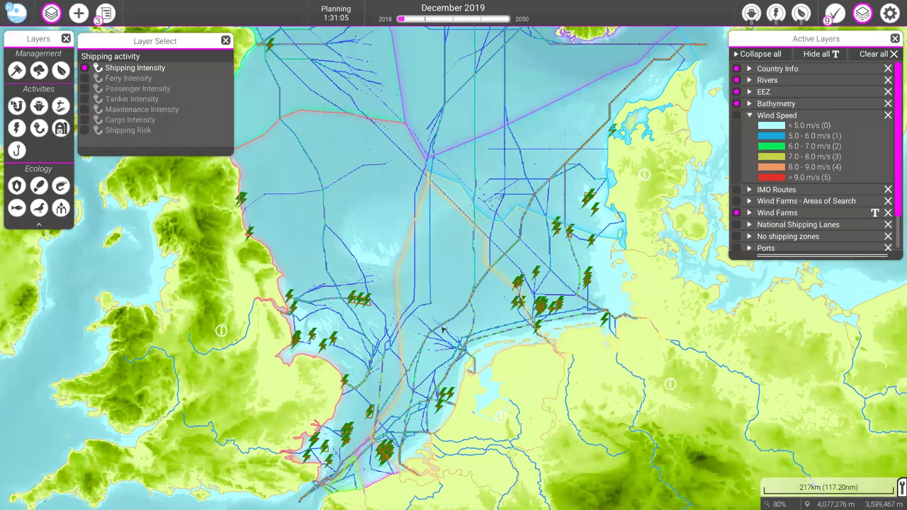
- Swap Shipping Intensity for the Noise pressure heatmap, then bring up the Energy layer list
click(129, 69)
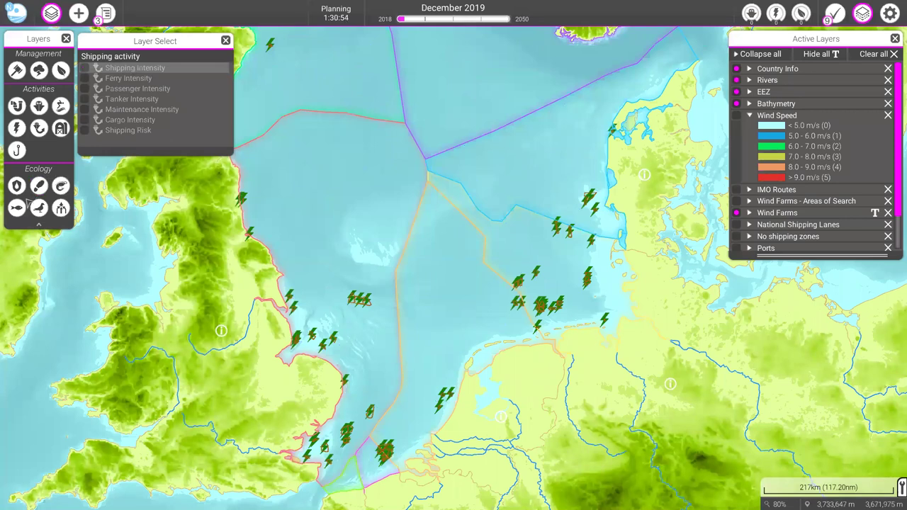
click(39, 186)
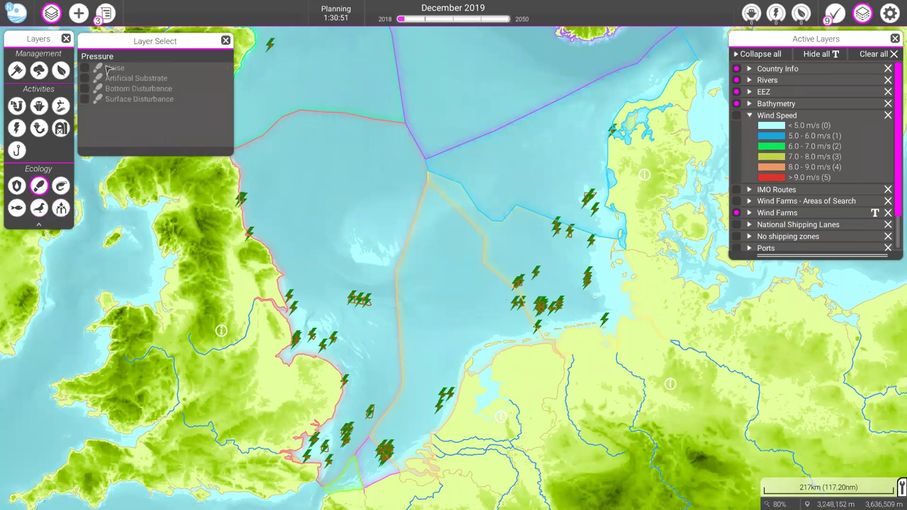
click(200, 70)
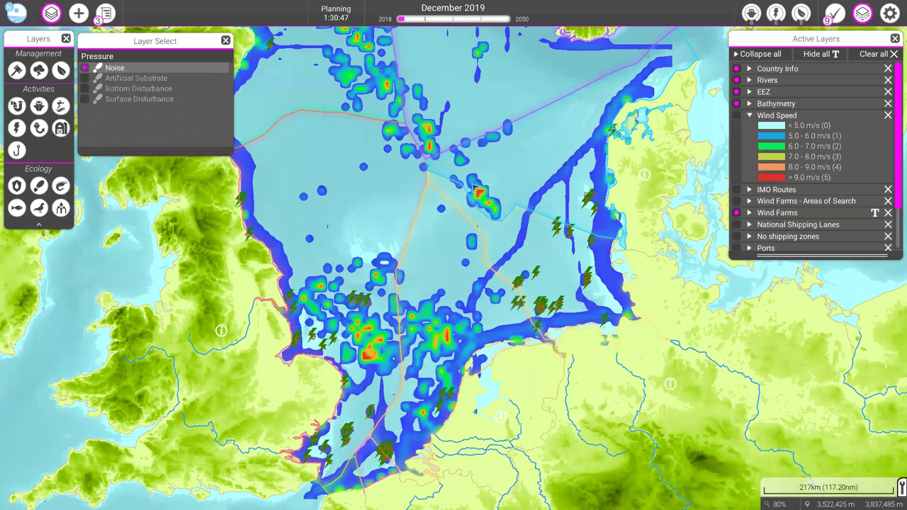
scroll(467, 213, down, 1)
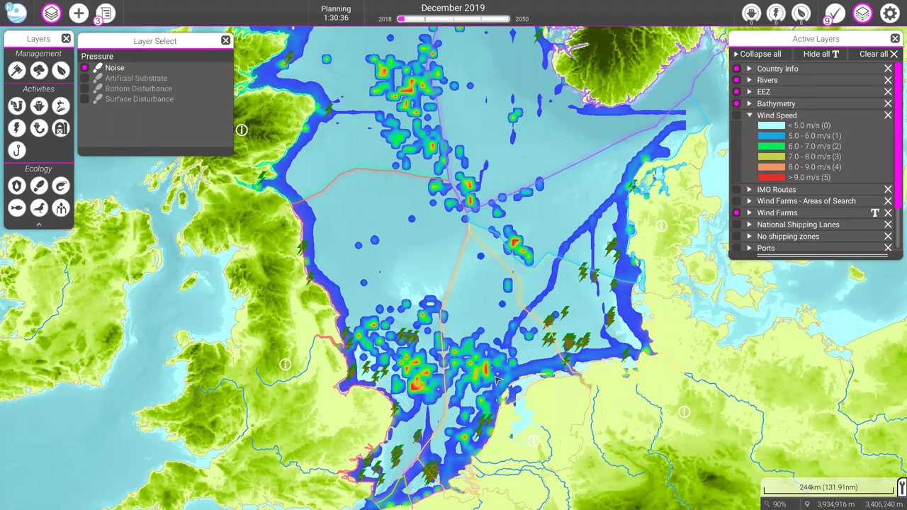
click(39, 106)
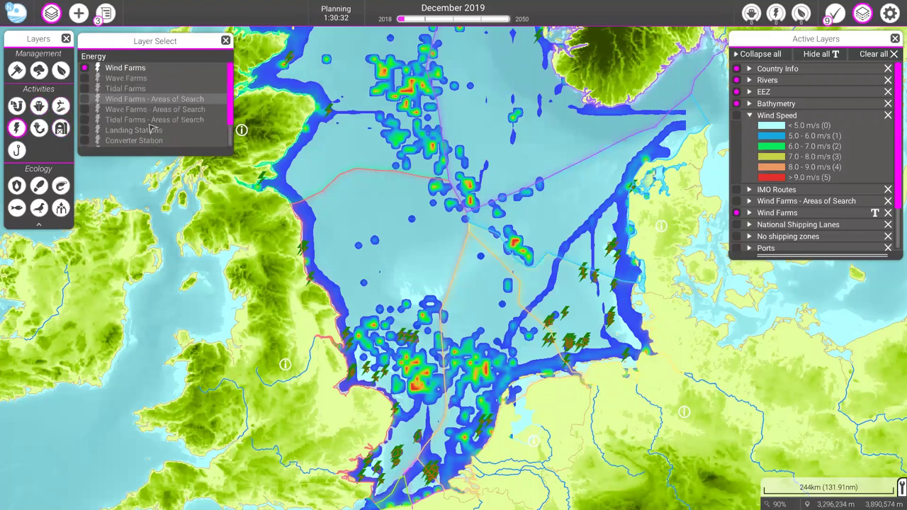
scroll(153, 127, down, 3)
click(152, 122)
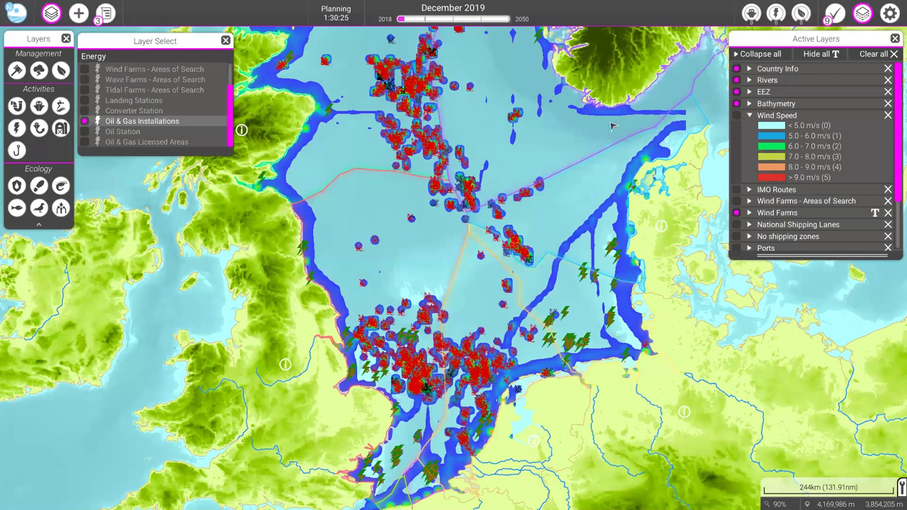
key(Up)
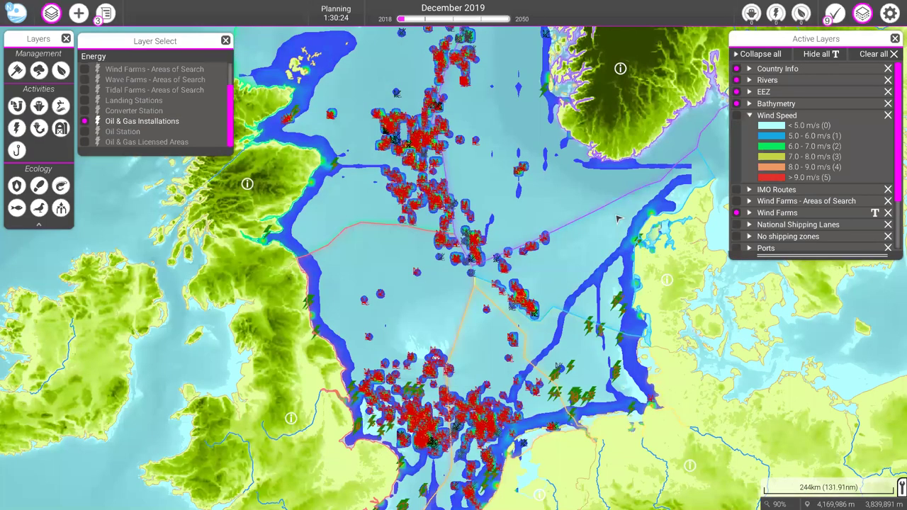
key(Up)
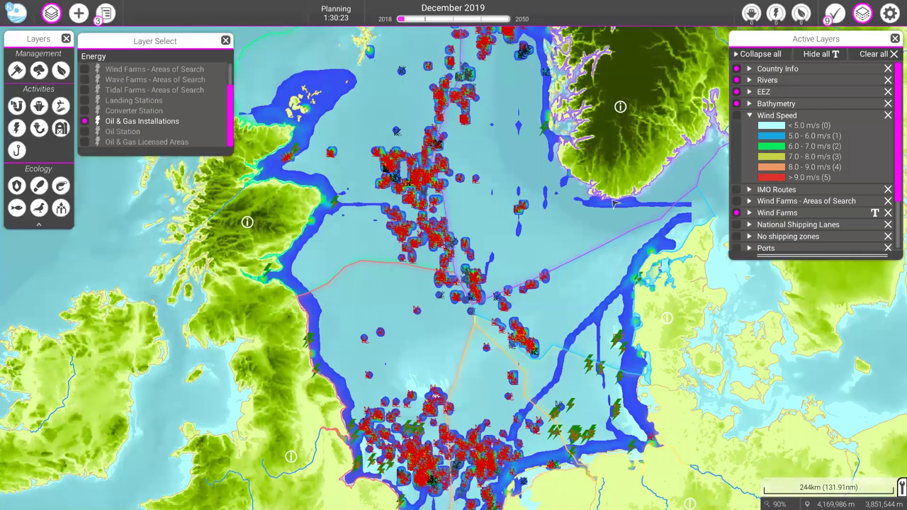
key(Down)
key(Right)
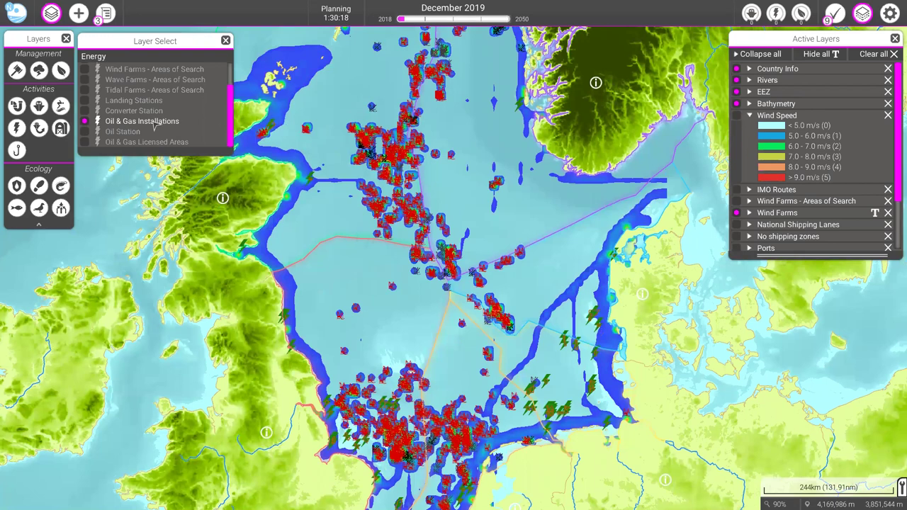
mouse_move(154, 125)
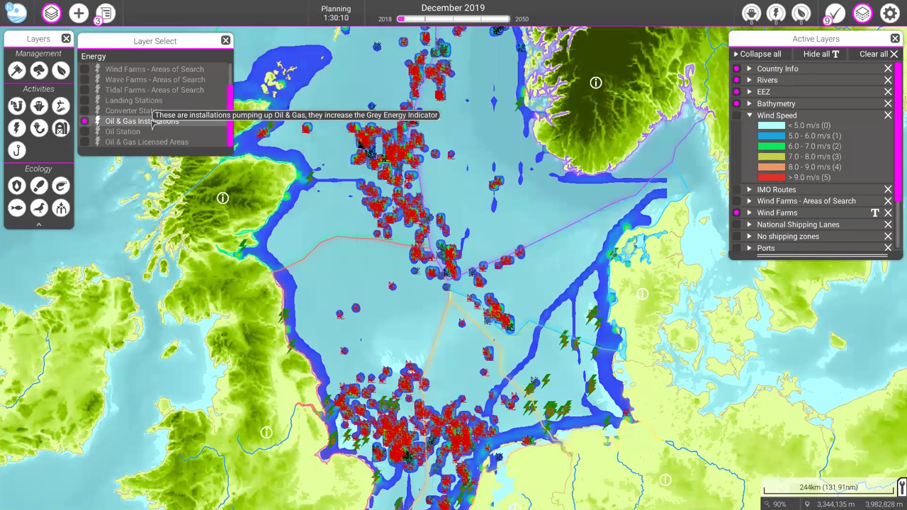
click(153, 125)
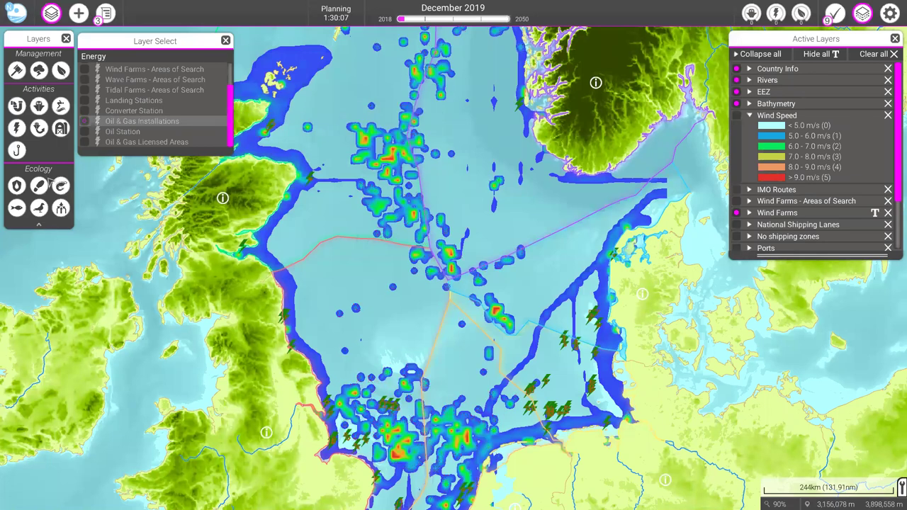
- Cycle through Artificial Substrate, Bottom Disturbance and Surface Disturbance maps, then switch Surface Disturbance off
click(41, 186)
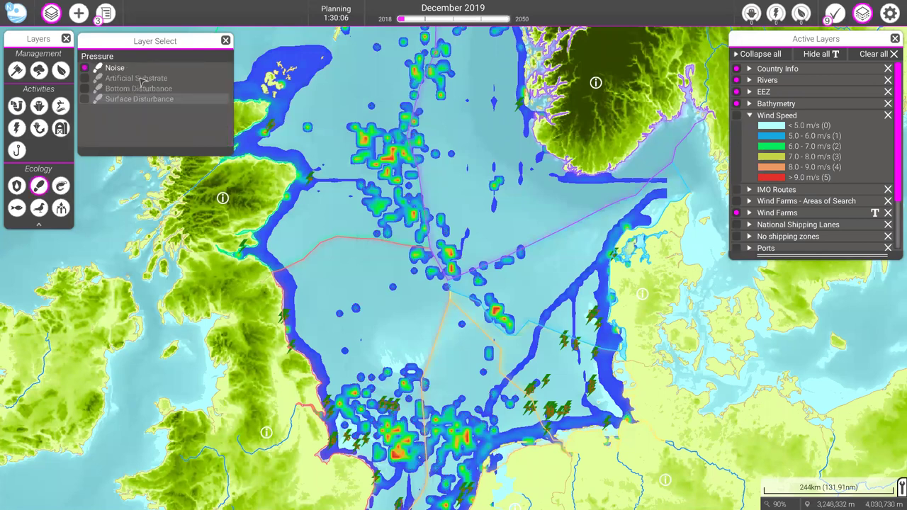
click(141, 79)
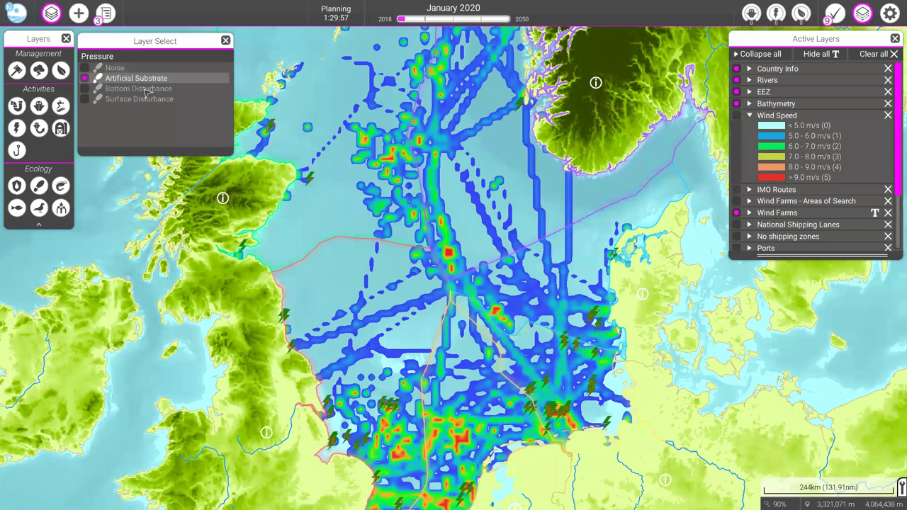
click(145, 90)
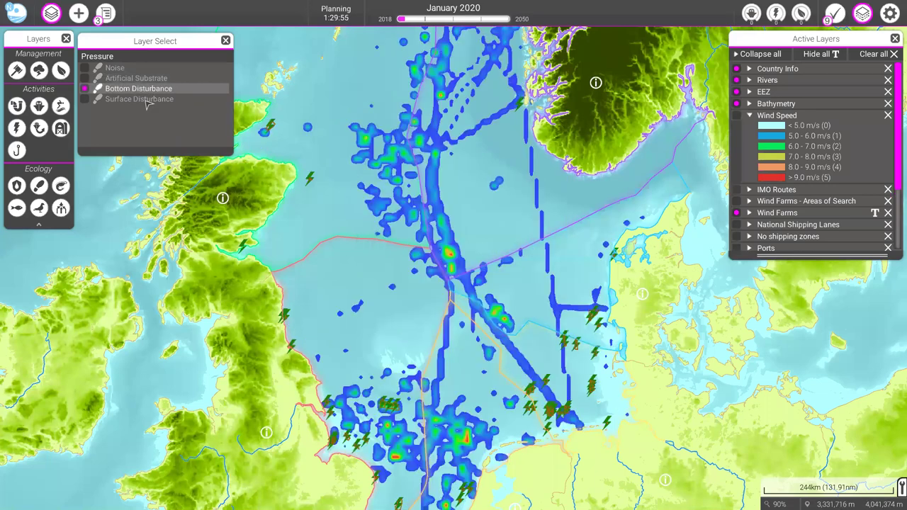
click(146, 100)
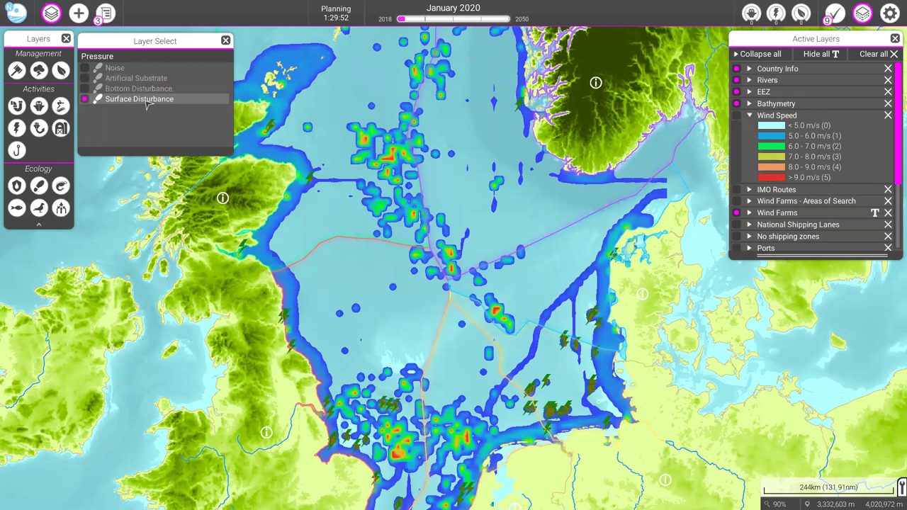
click(145, 101)
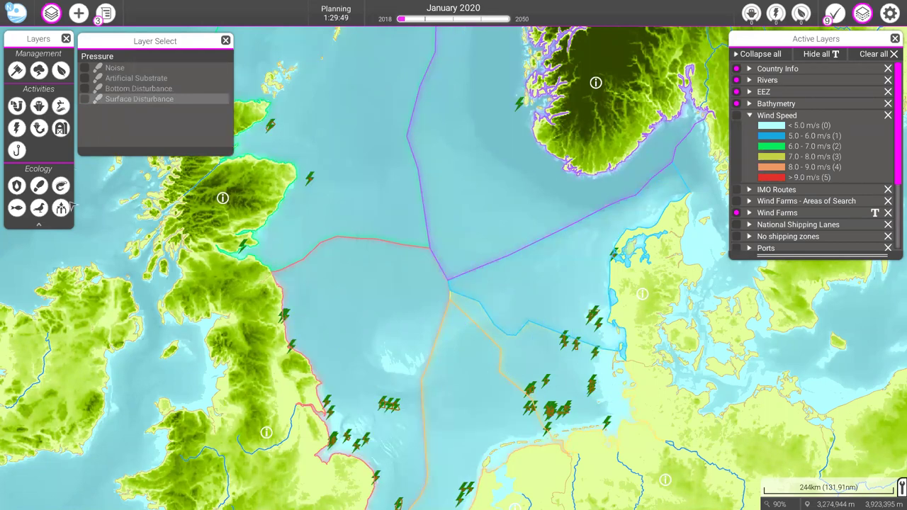
- Toggle the Industrial and Pelagic Trawl Catch fishing layer on and back off
click(17, 151)
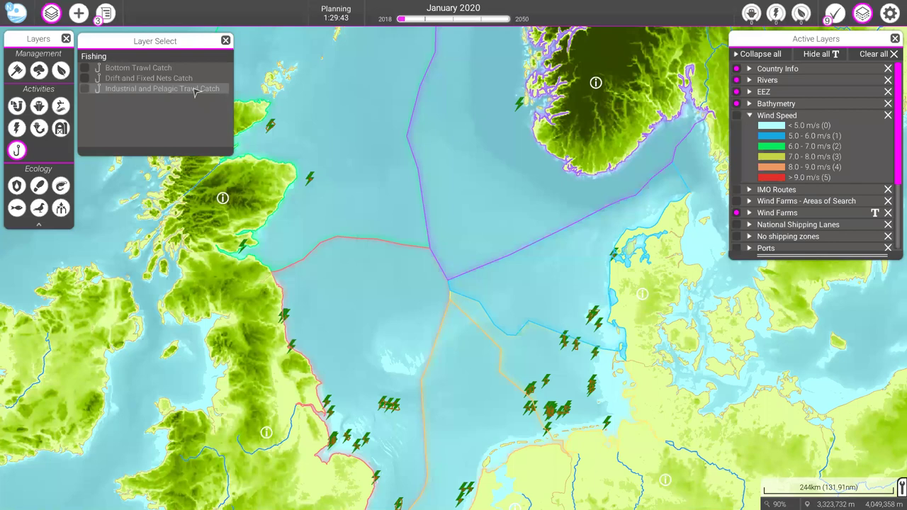
click(172, 88)
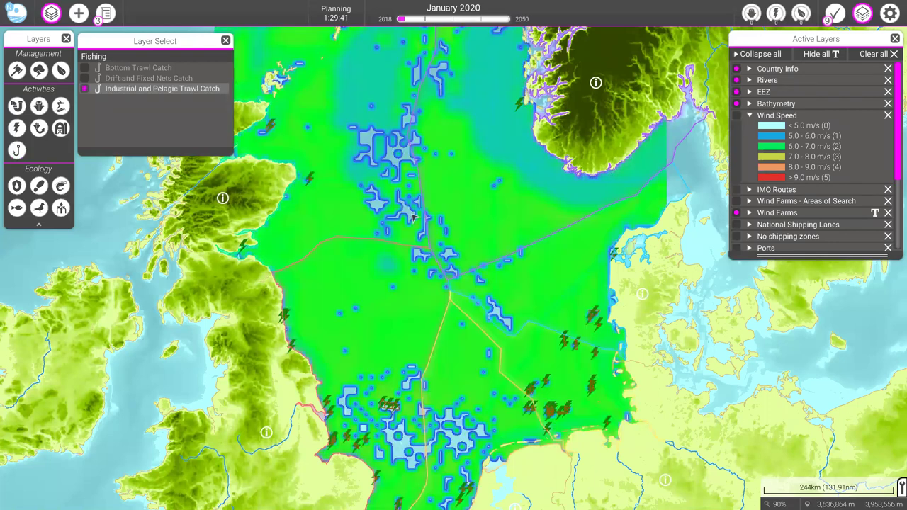
click(174, 90)
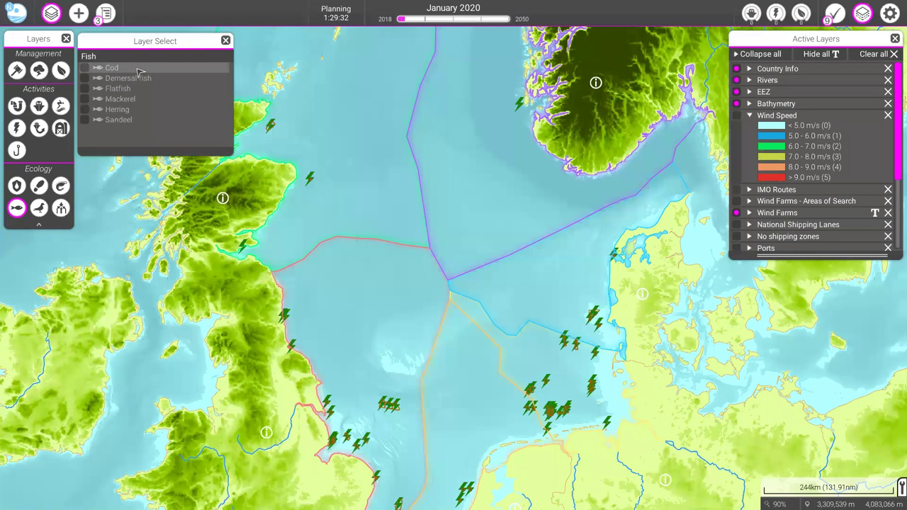
- Show the Cod density layer and inspect its High (3) and Very High (4) density classes
click(139, 69)
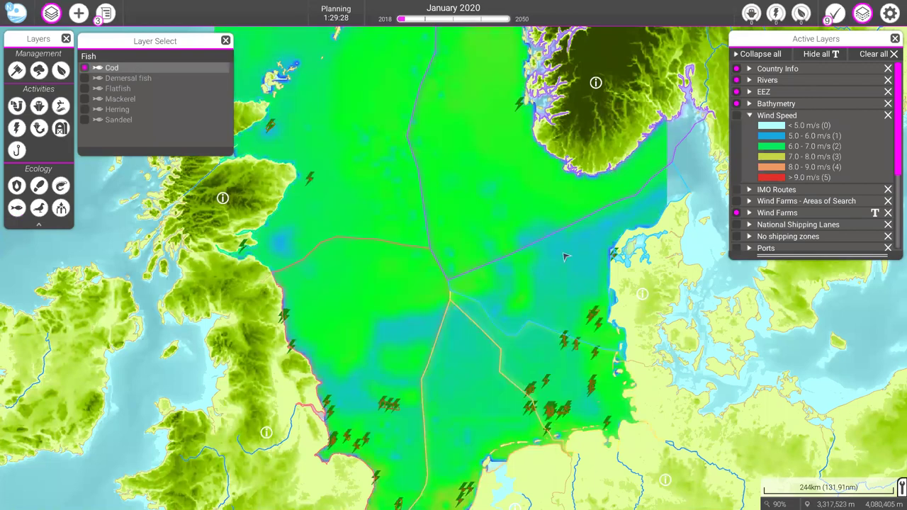
click(777, 211)
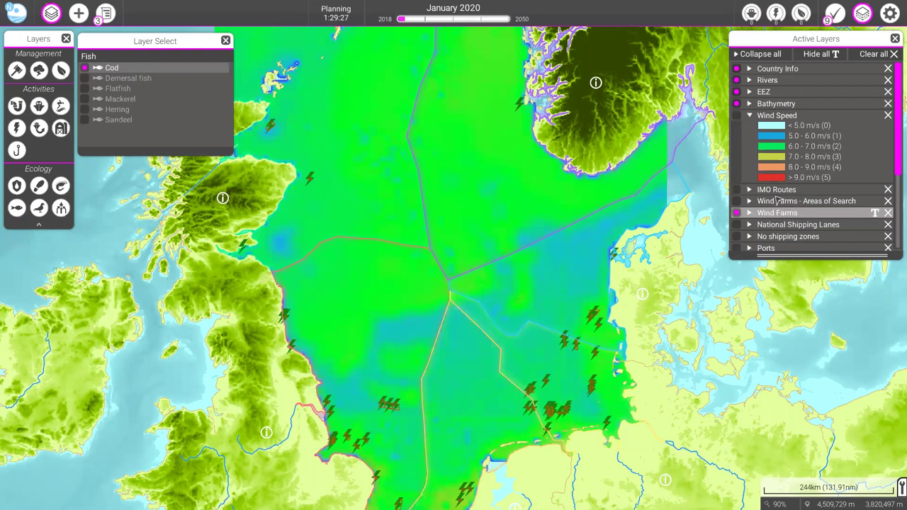
scroll(757, 244, down, 5)
click(750, 248)
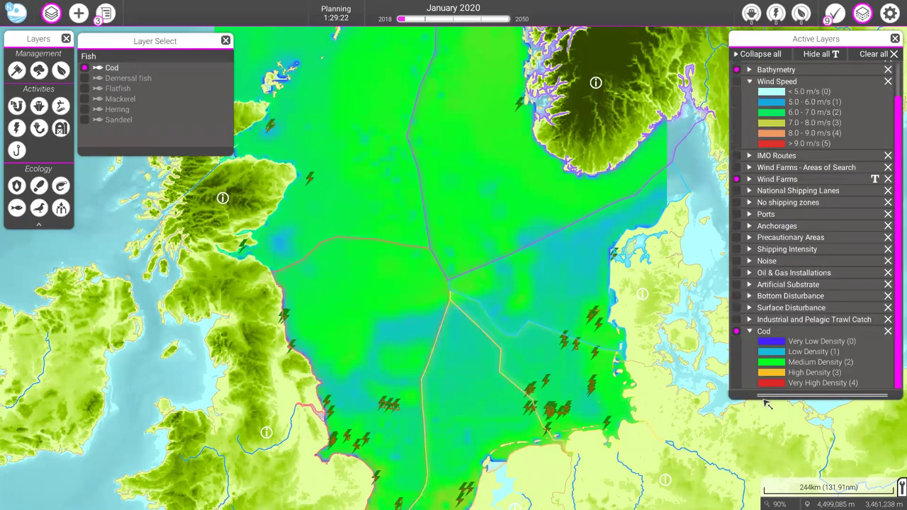
click(801, 380)
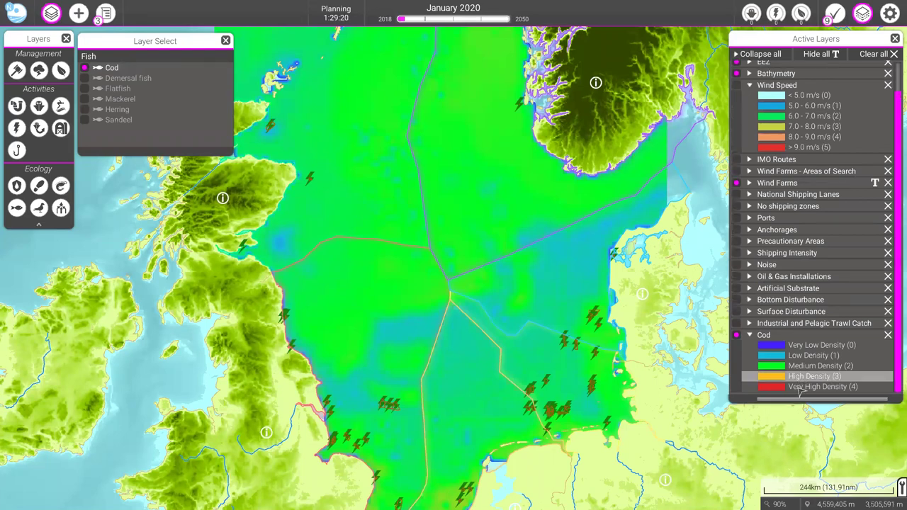
click(799, 390)
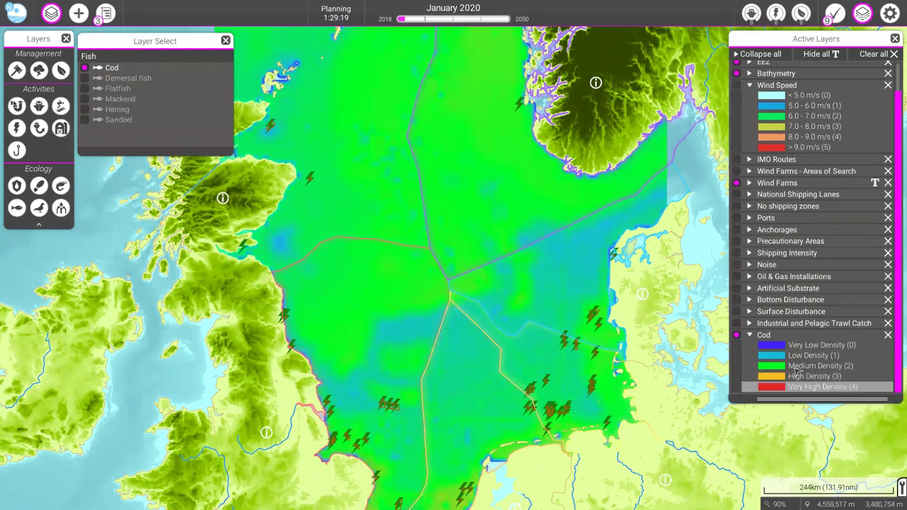
click(594, 333)
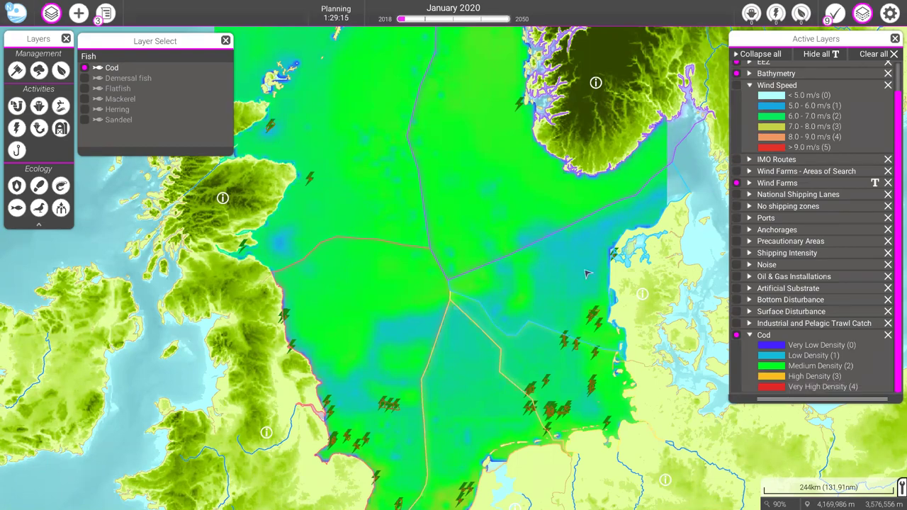
key(Down)
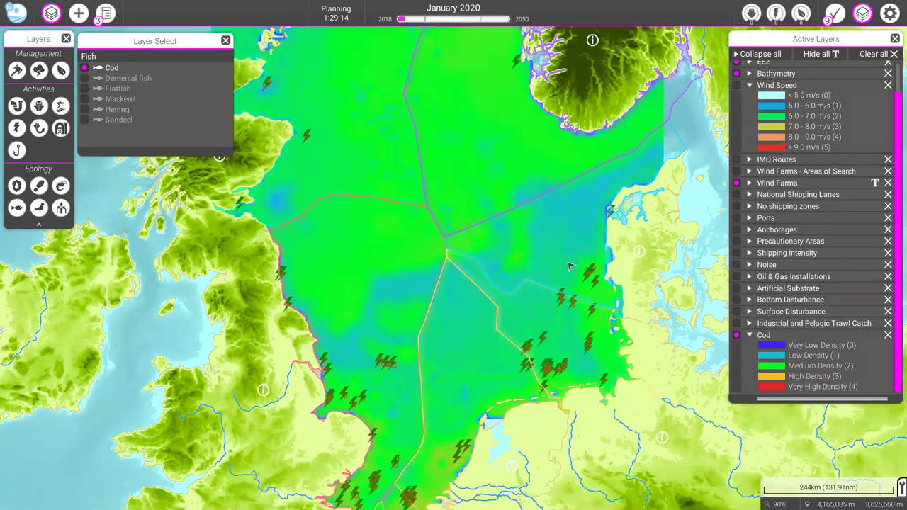
scroll(570, 267, down, 2)
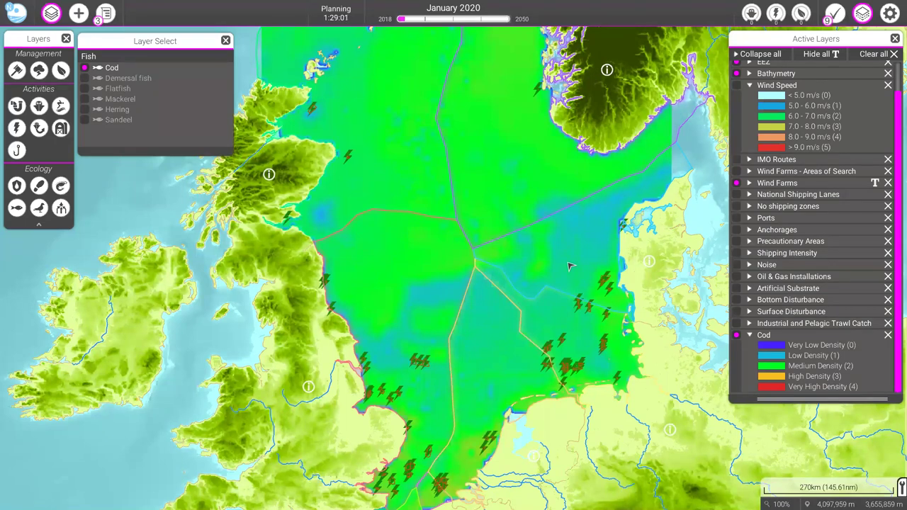
- Preview Demersal fish, Flatfish and Mackerel density in turn, then hide Mackerel and close the list
click(39, 187)
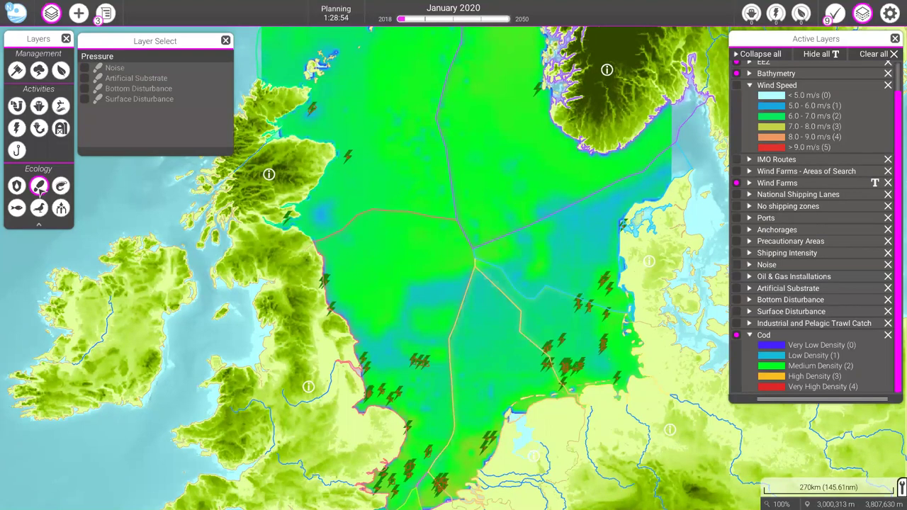
click(21, 206)
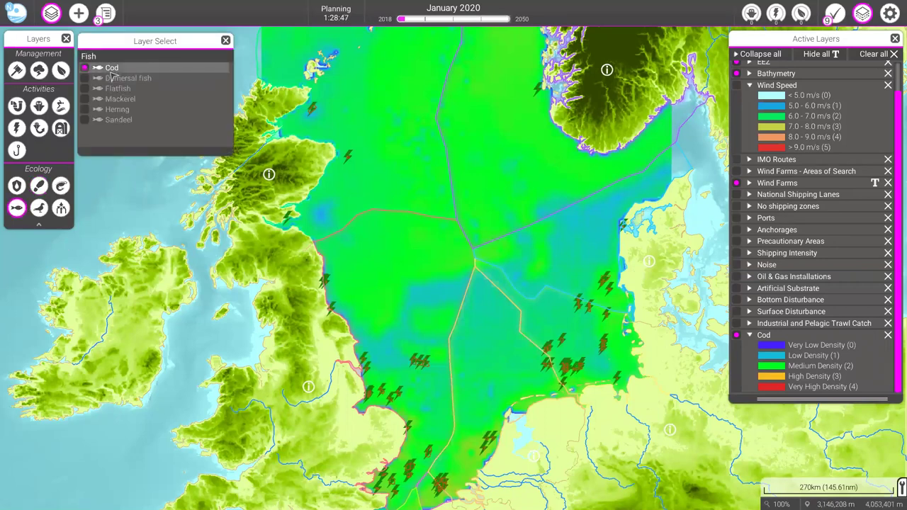
click(117, 78)
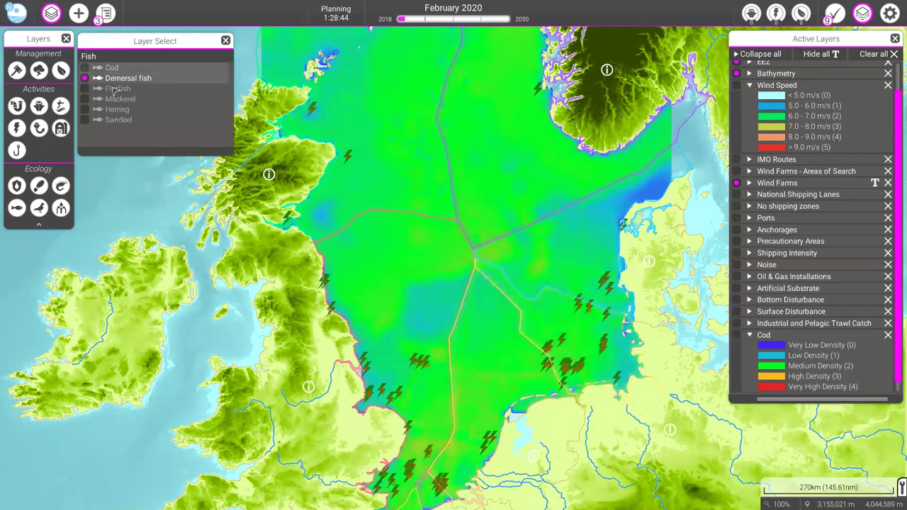
click(116, 89)
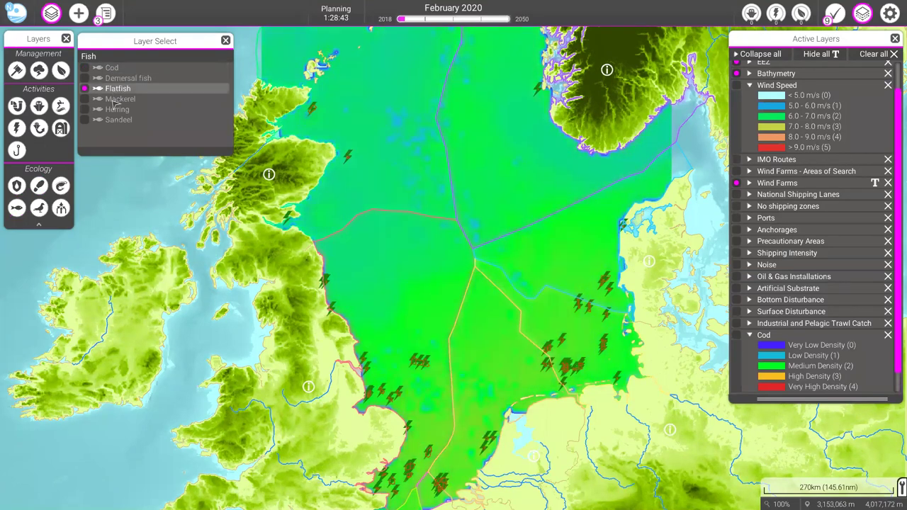
click(117, 99)
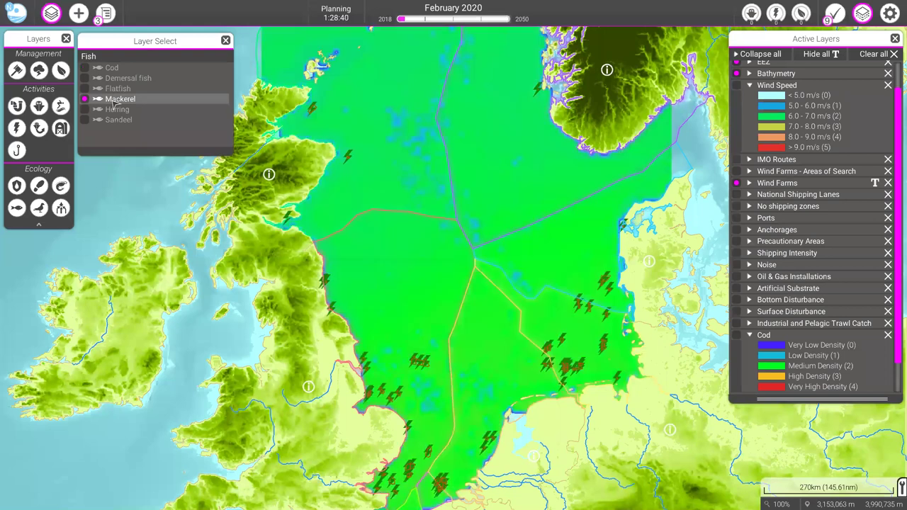
click(116, 100)
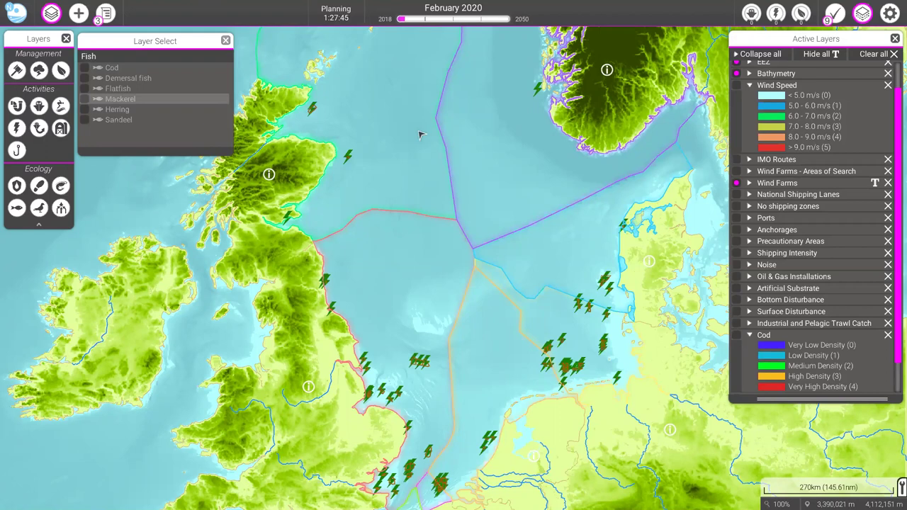
click(518, 288)
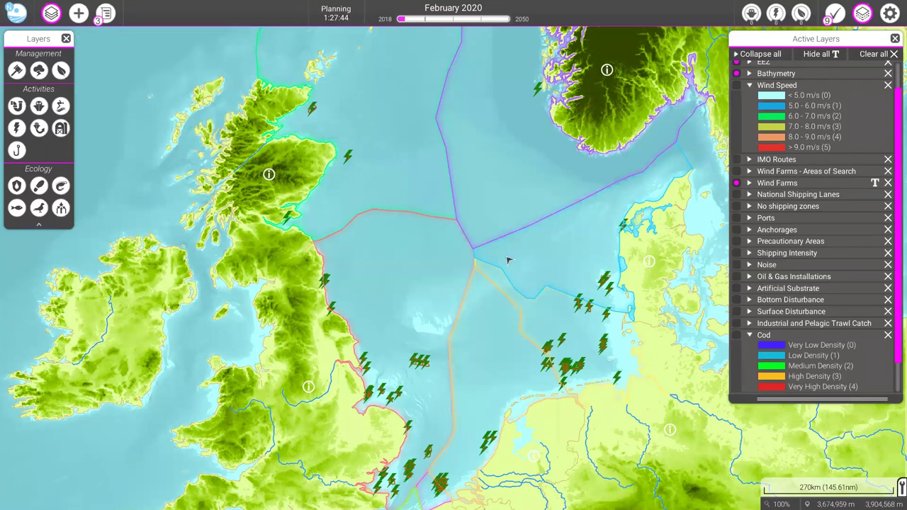
key(Down)
key(Down)
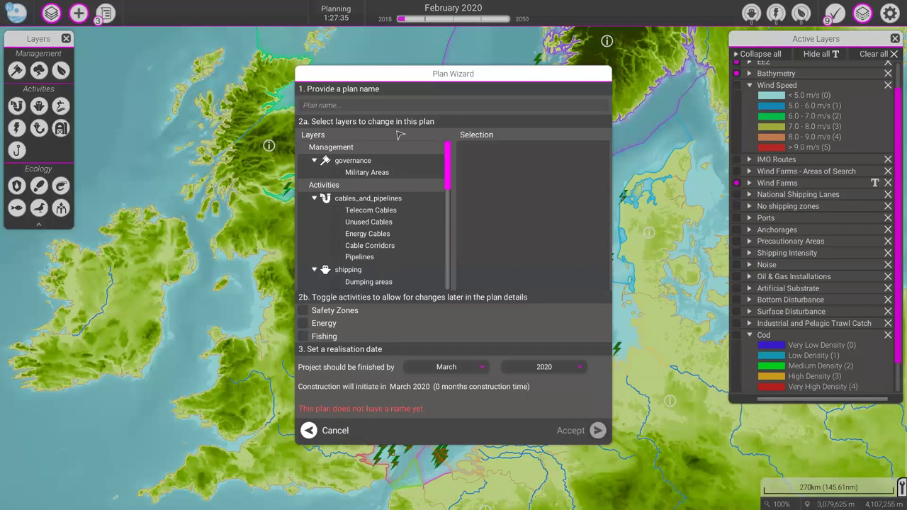
- Name the plan 'wind farm' and add the Wind Farms and Landing Stations layers
text(w)
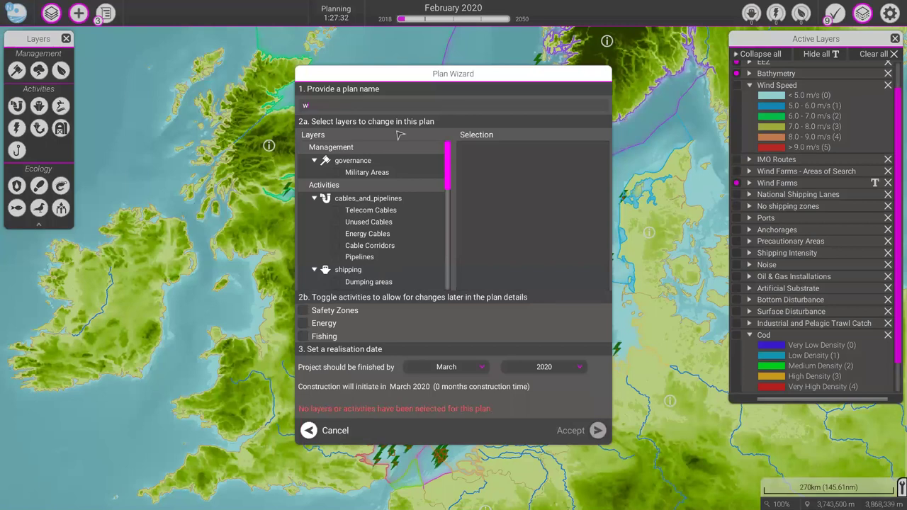
text(ind farm)
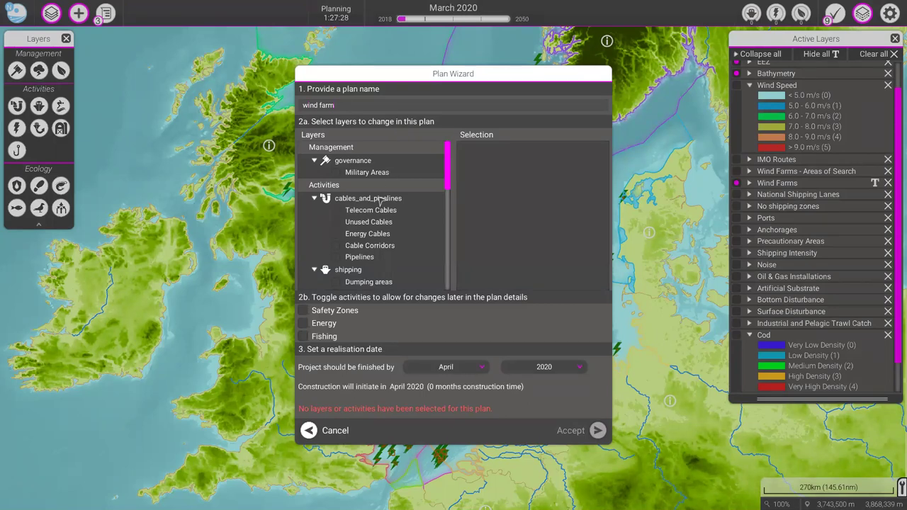
scroll(362, 213, down, 3)
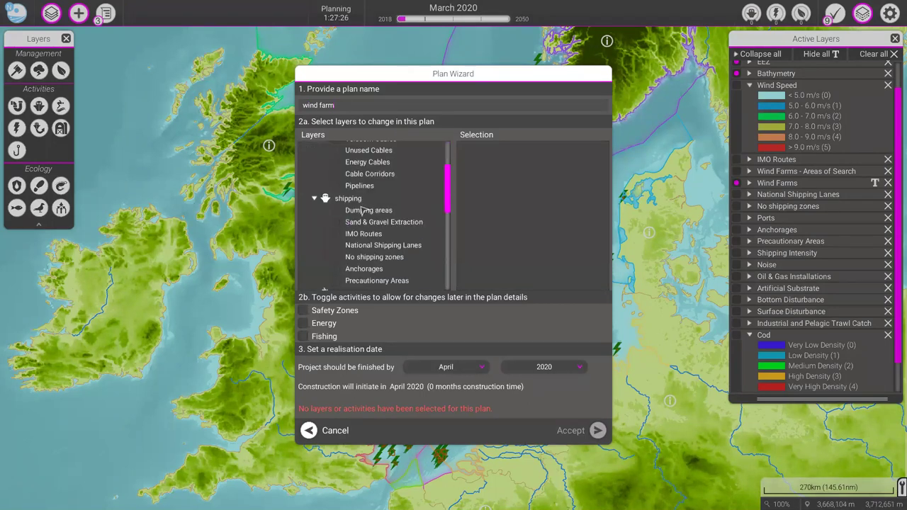
scroll(362, 217, down, 3)
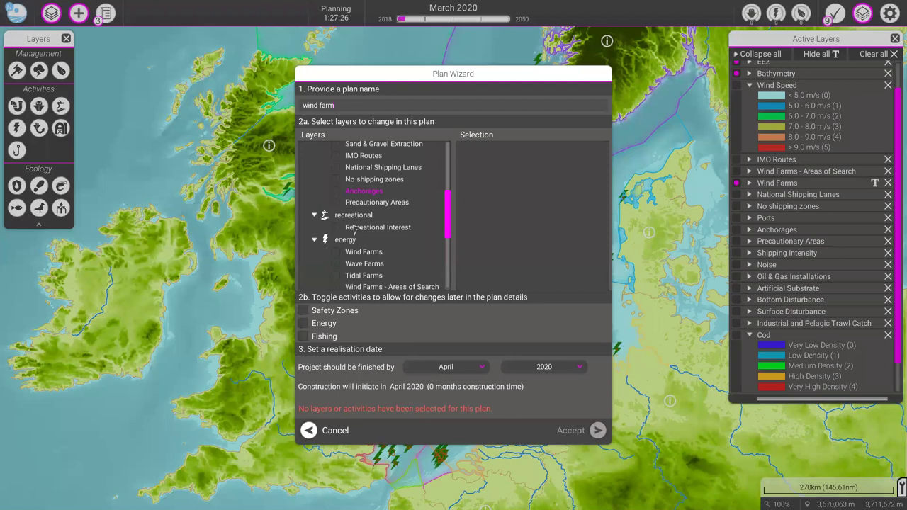
scroll(375, 225, down, 1)
click(402, 224)
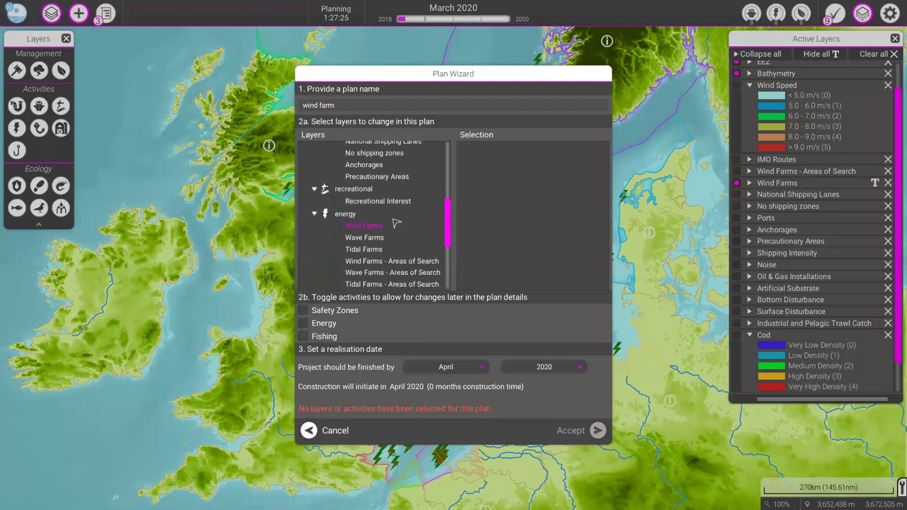
scroll(399, 219, down, 1)
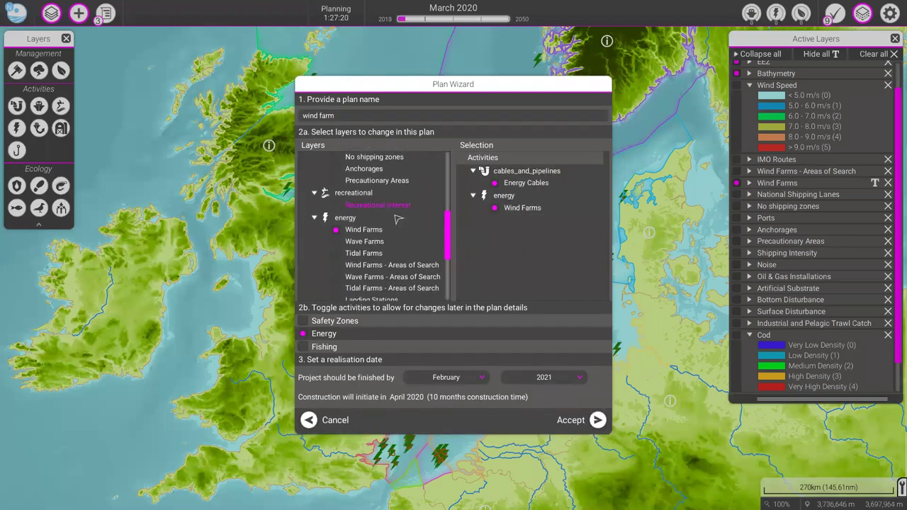
scroll(401, 222, down, 2)
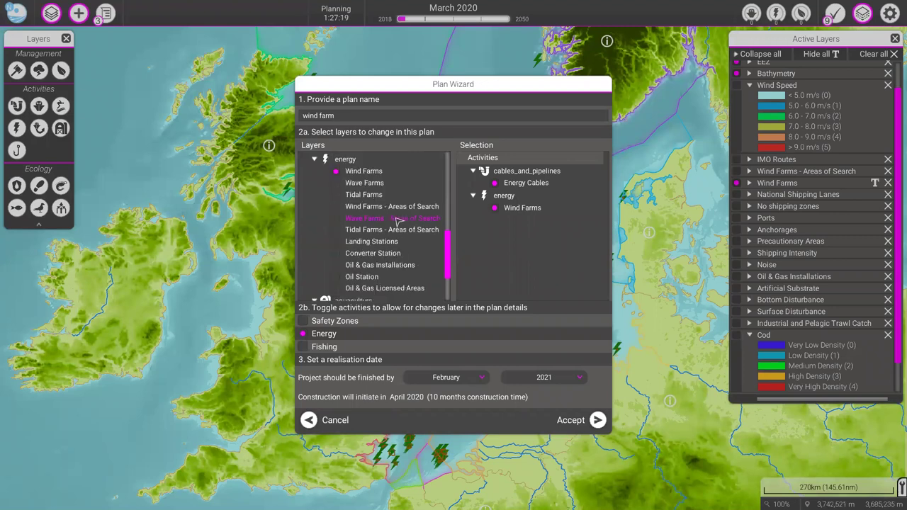
scroll(400, 222, down, 1)
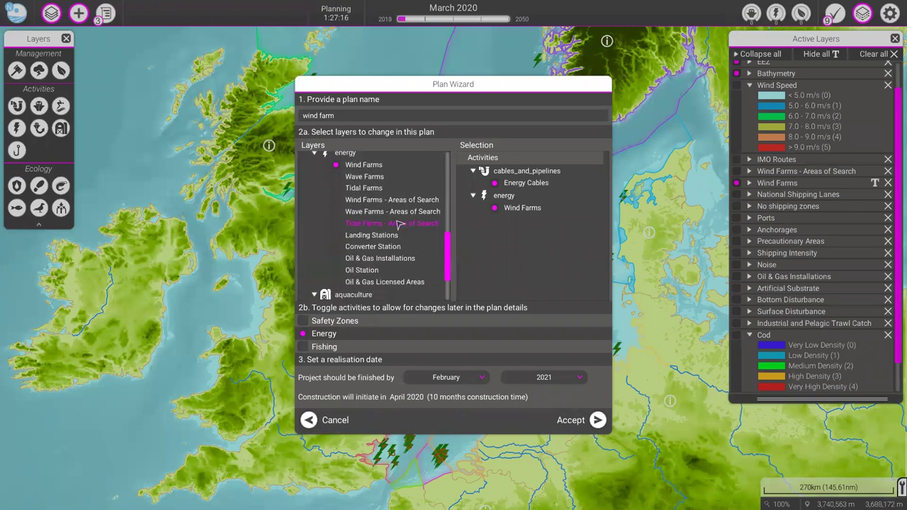
scroll(400, 224, down, 1)
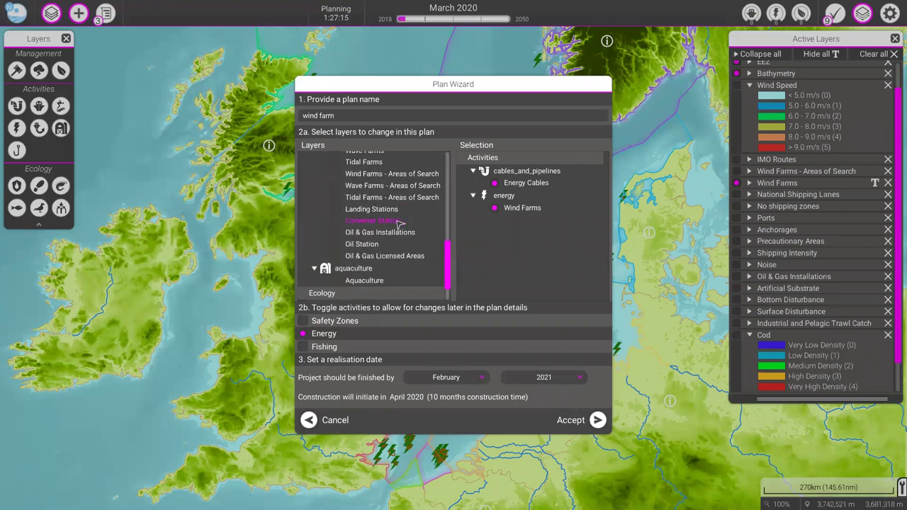
scroll(383, 248, up, 3)
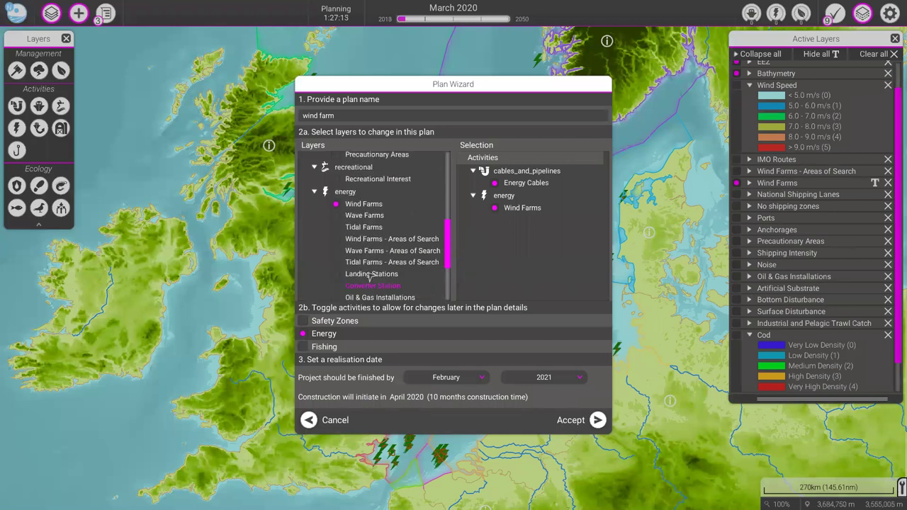
click(418, 270)
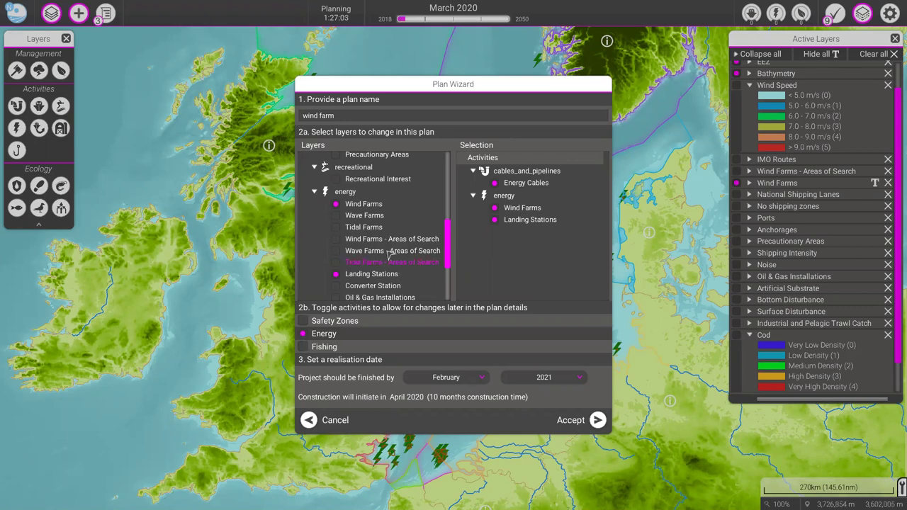
- Add IMO Routes and Oil & Gas Installations to the plan's layers
scroll(388, 255, up, 3)
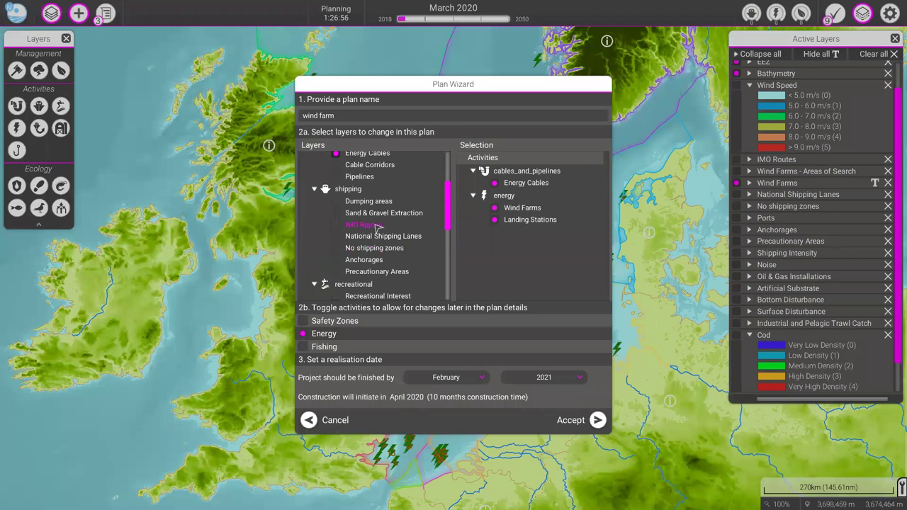
click(409, 227)
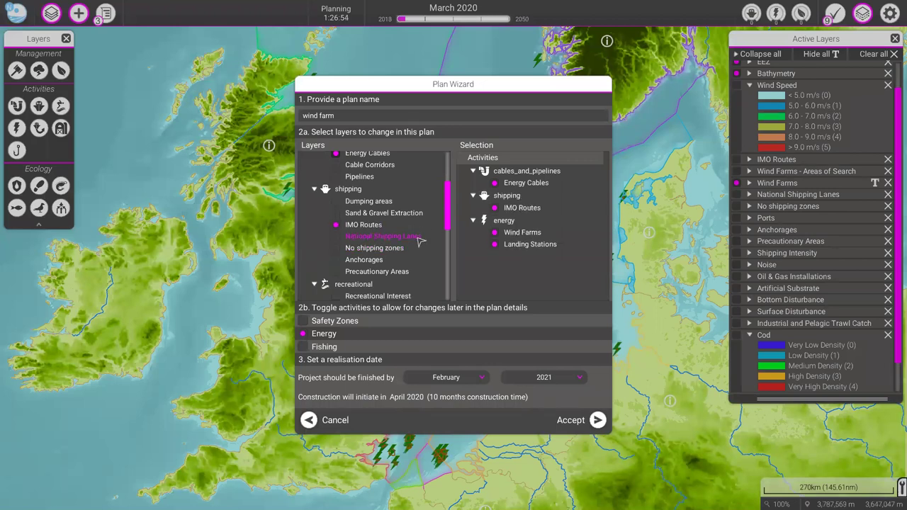
scroll(420, 241, down, 1)
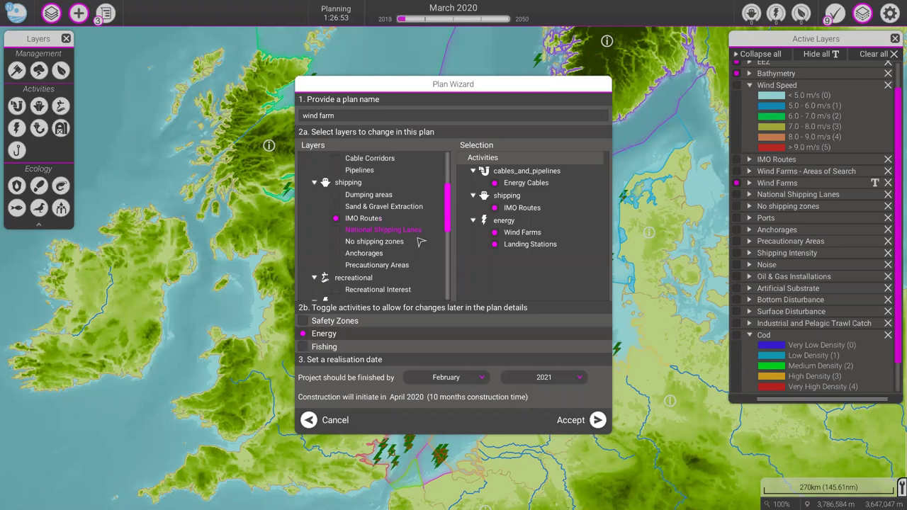
scroll(419, 242, up, 1)
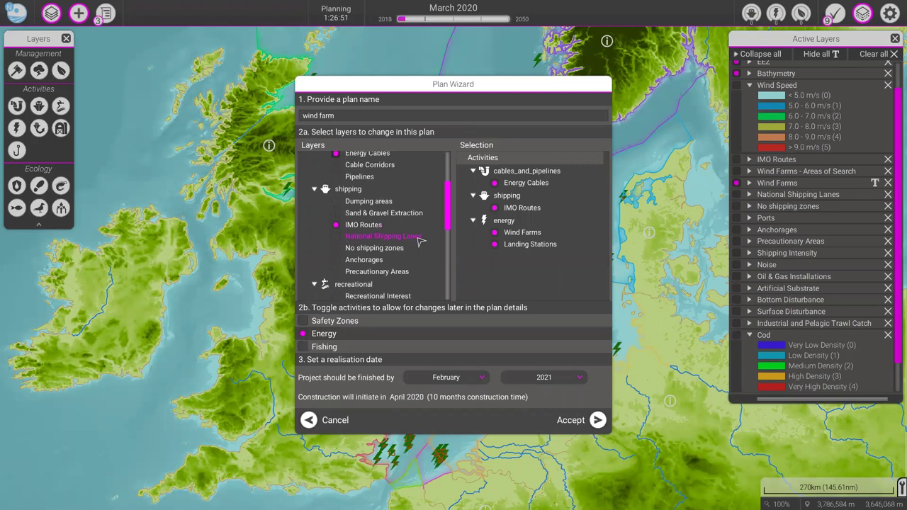
scroll(420, 241, down, 2)
scroll(419, 242, down, 10)
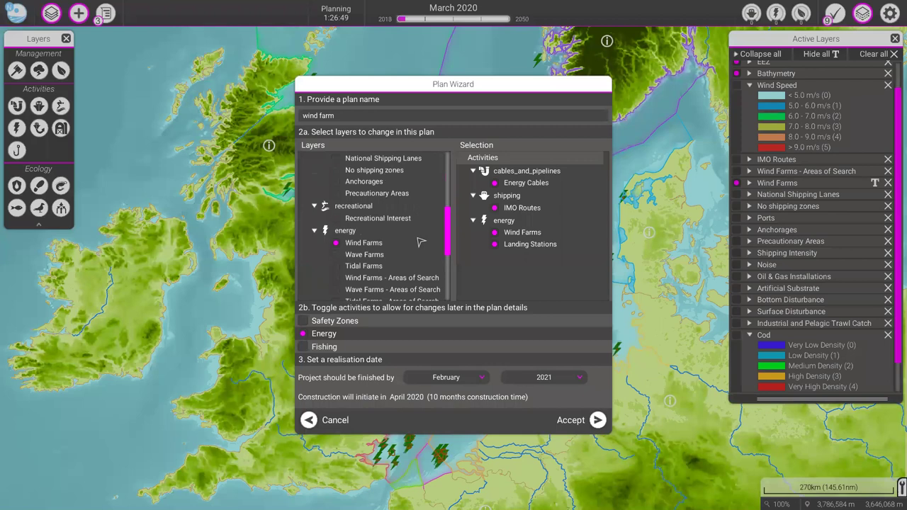
scroll(420, 241, down, 11)
scroll(396, 262, down, 1)
click(396, 261)
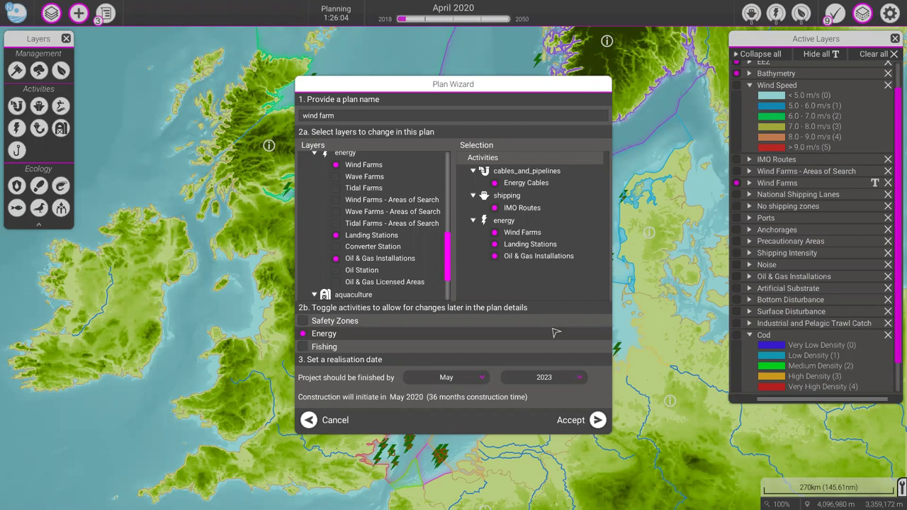
- Set the wind farm plan's realisation year to 2030 and create the plan
click(544, 377)
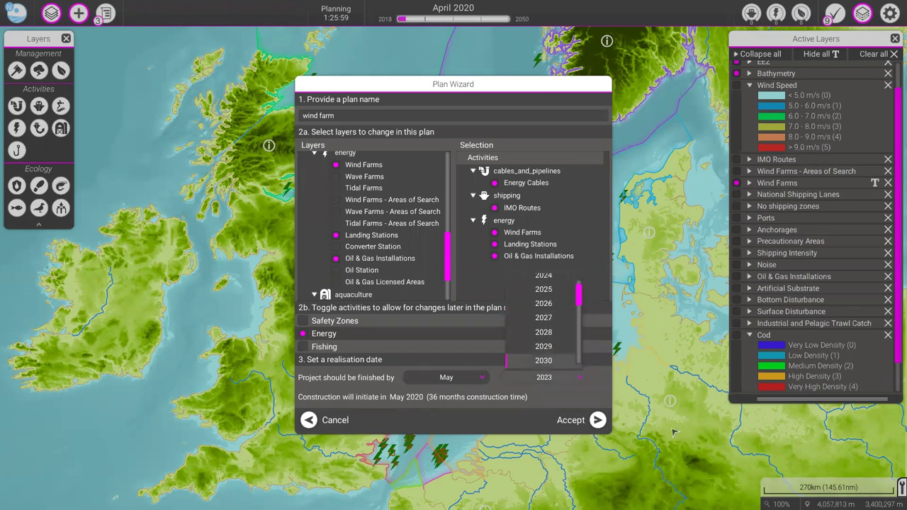
click(594, 429)
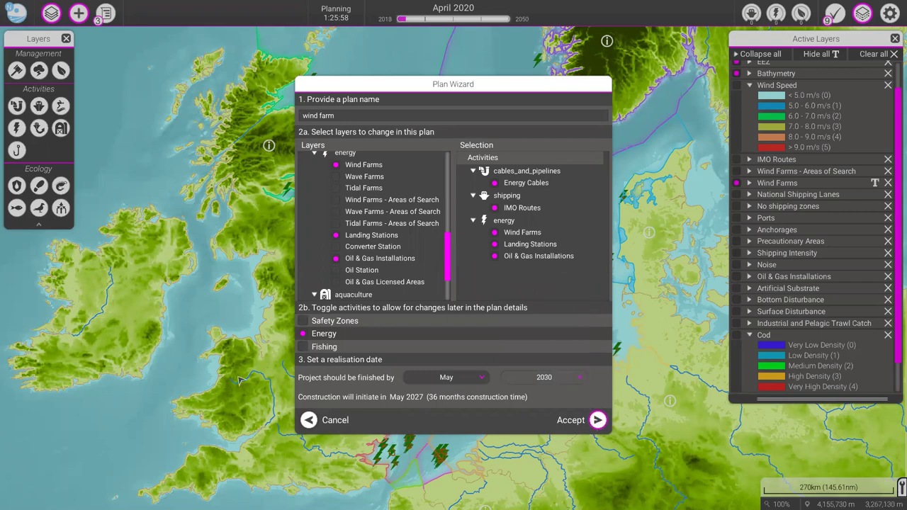
key(Return)
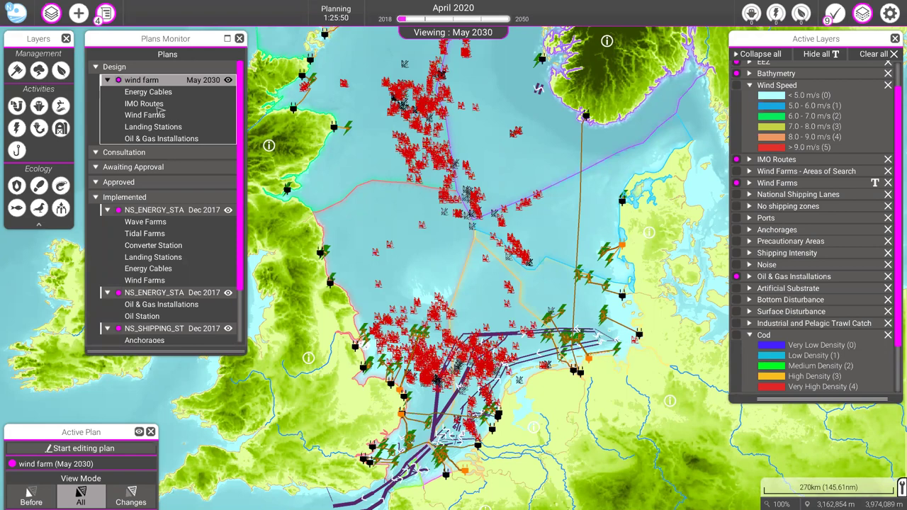
- Select the wind farm plan, start editing it, and work on its Wind Farms layer
click(167, 81)
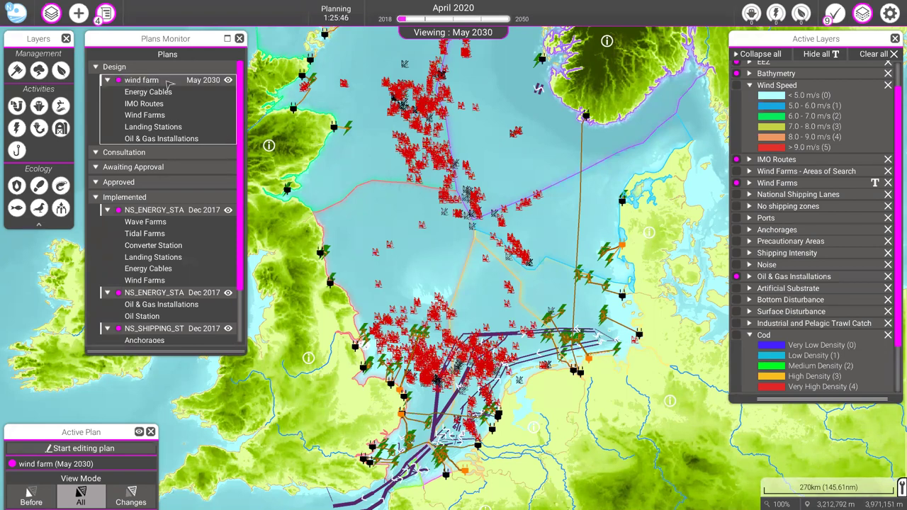
click(241, 39)
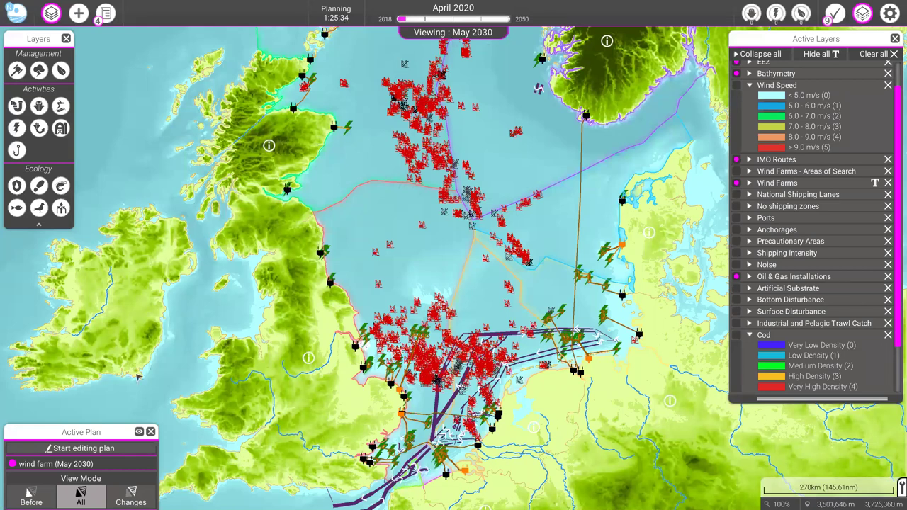
click(84, 448)
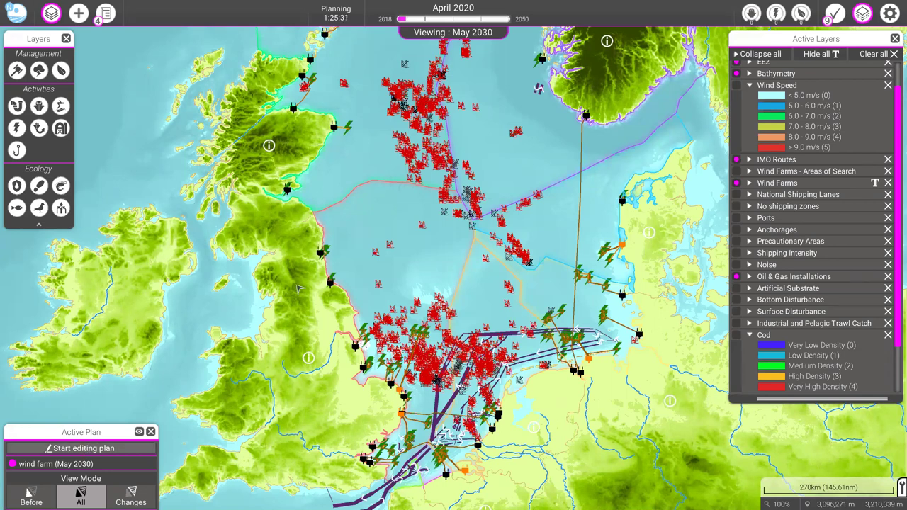
click(45, 364)
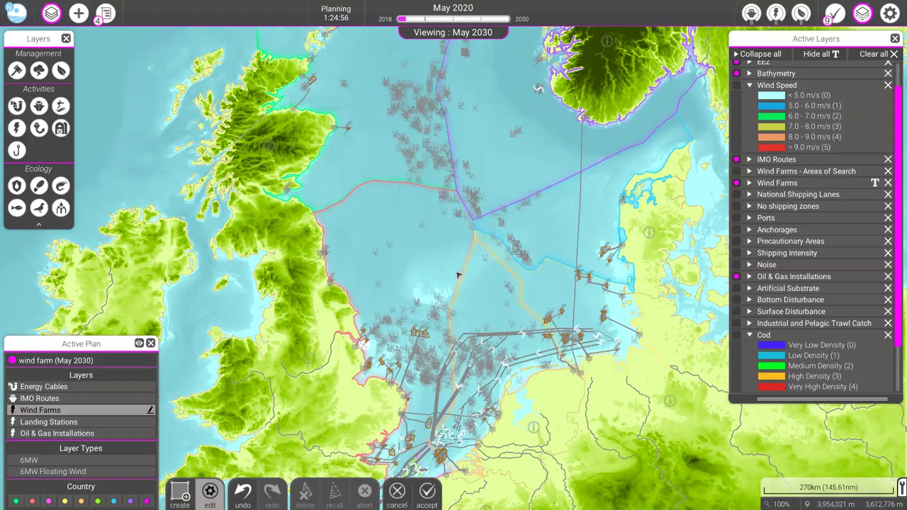
- Zoom the map onto the open-sea area beside the boundary-line junction
scroll(458, 276, up, 1)
scroll(458, 276, up, 2)
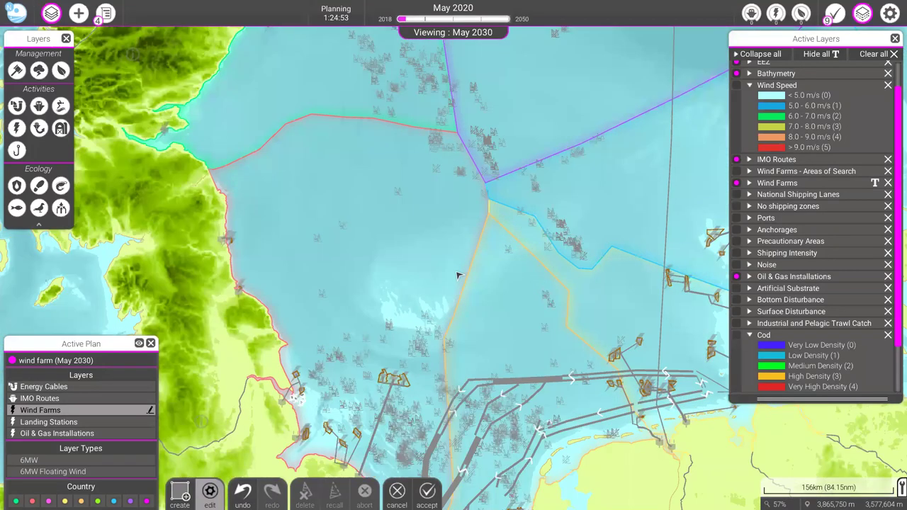
scroll(458, 276, up, 1)
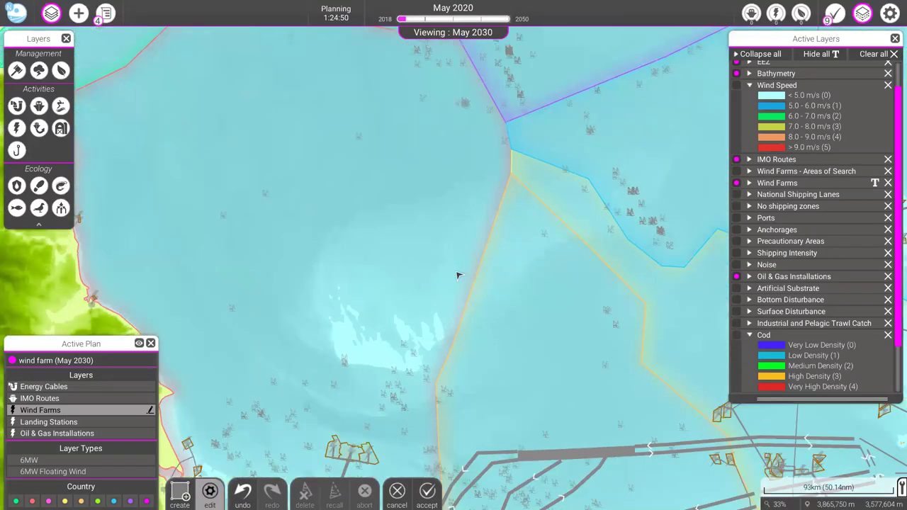
scroll(443, 300, down, 1)
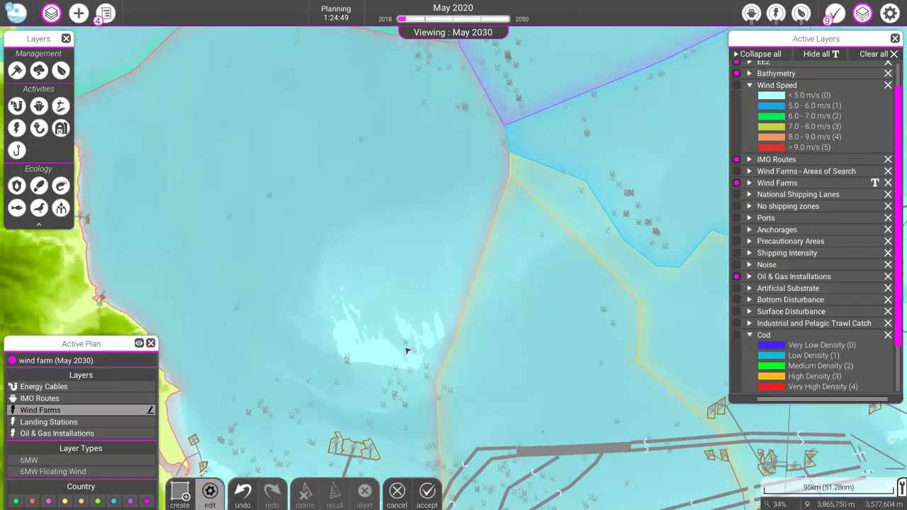
scroll(310, 312, down, 2)
scroll(415, 269, down, 1)
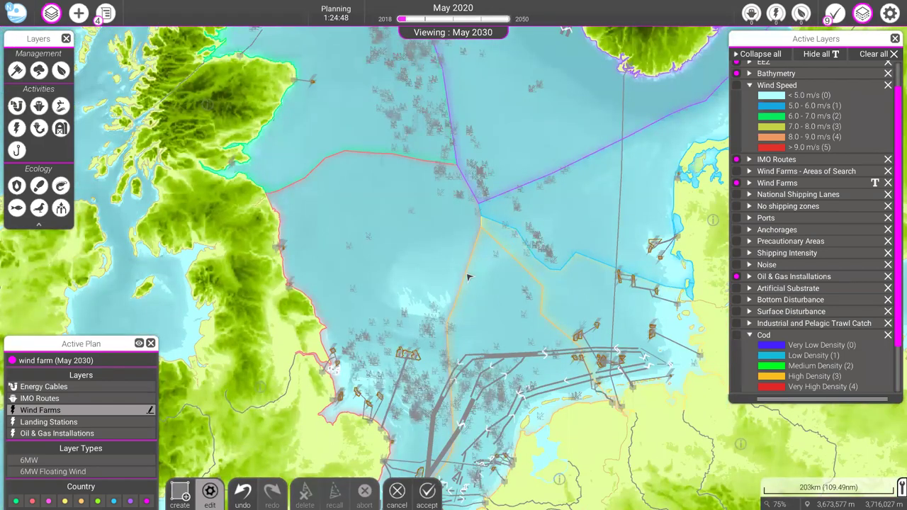
scroll(464, 277, up, 2)
scroll(245, 373, up, 1)
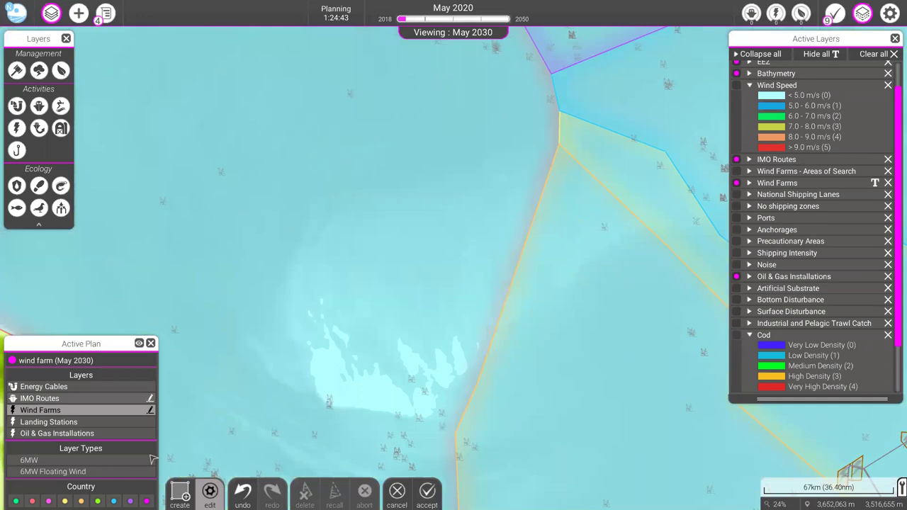
- Choose the 6MW type and outline the wind farm polygon starting at the boundary junction
click(76, 462)
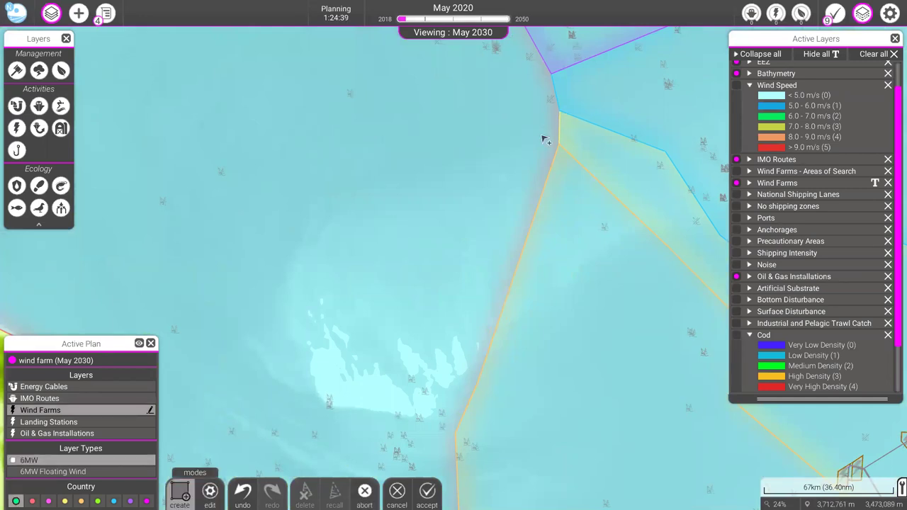
click(550, 128)
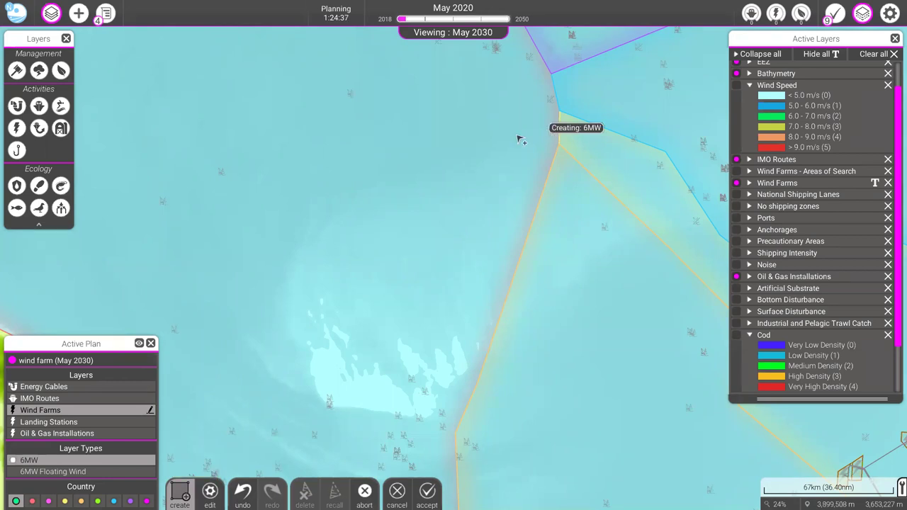
click(478, 148)
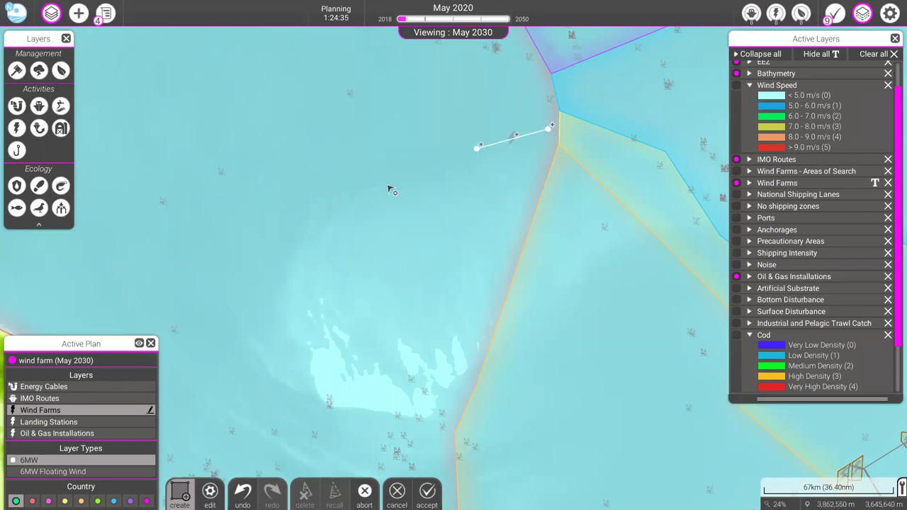
click(309, 233)
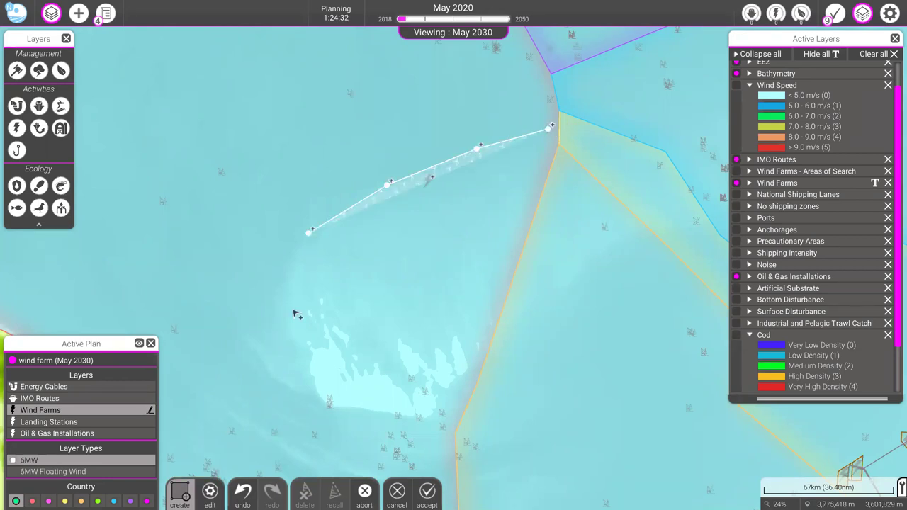
click(311, 358)
click(341, 399)
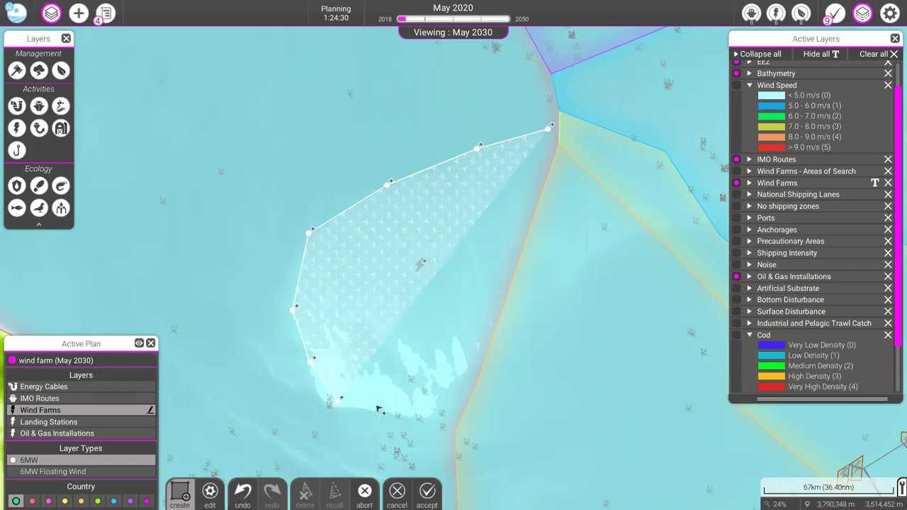
click(437, 416)
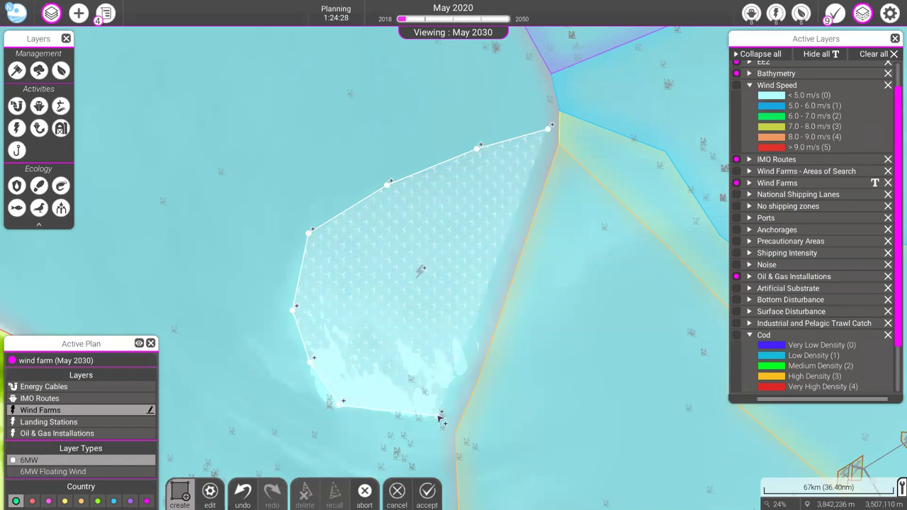
click(444, 411)
click(541, 189)
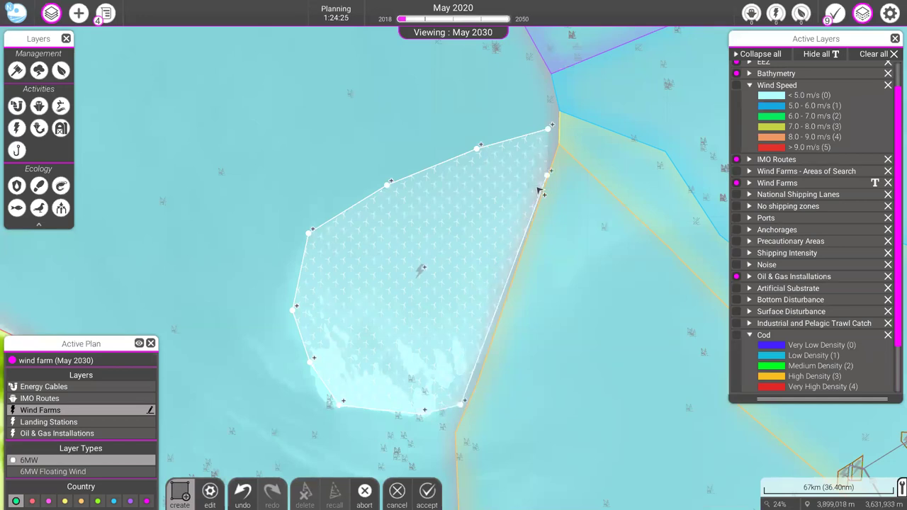
drag(540, 189, 539, 190)
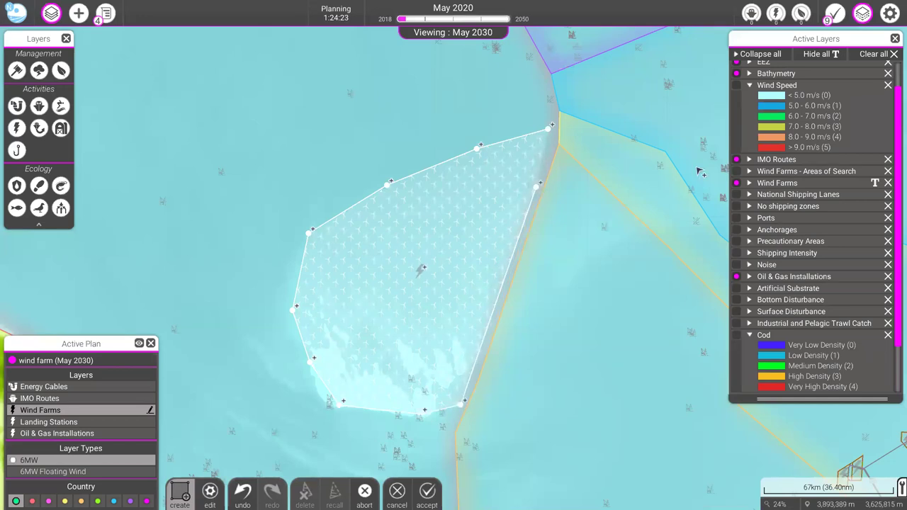
click(348, 243)
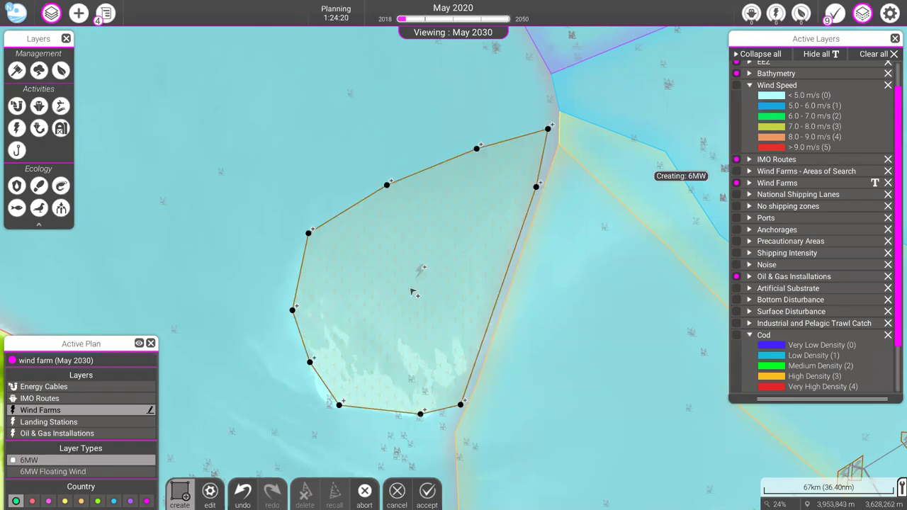
- Finish the wind farm area and submit it to list the plan's three conflict issues
scroll(383, 310, up, 1)
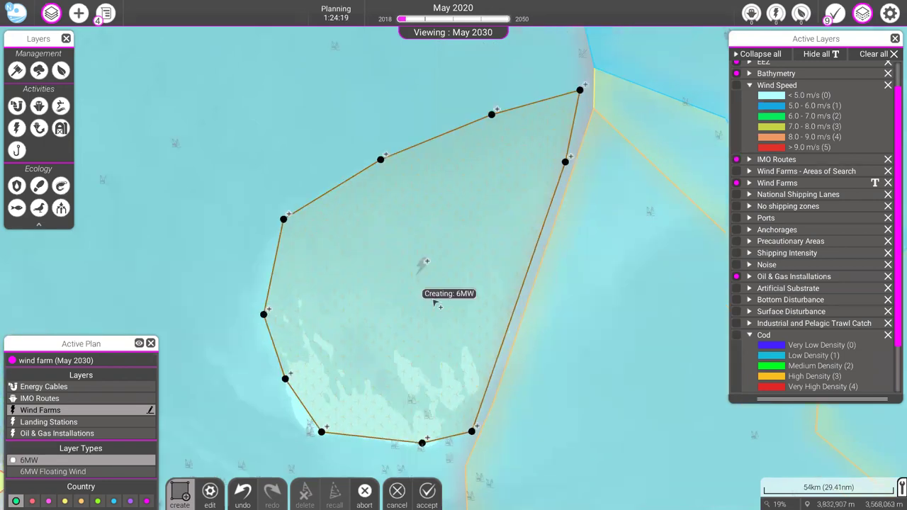
scroll(433, 307, up, 1)
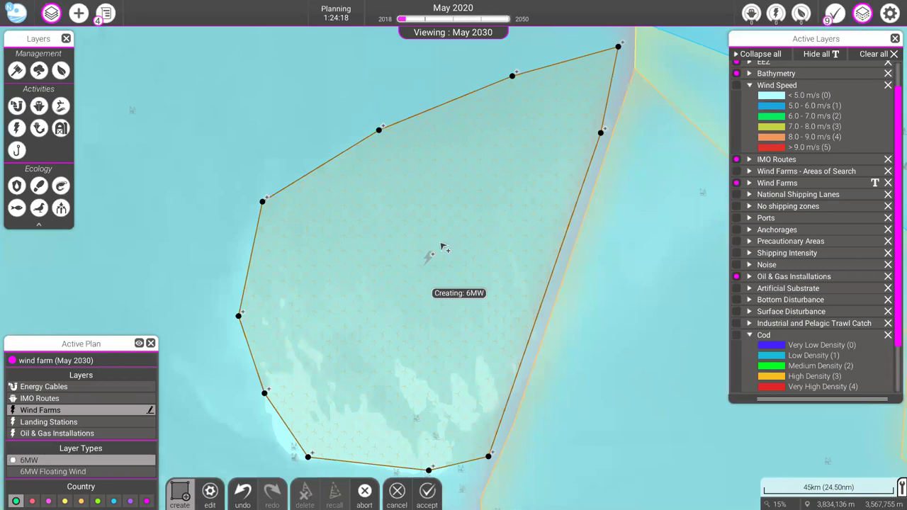
scroll(442, 247, up, 2)
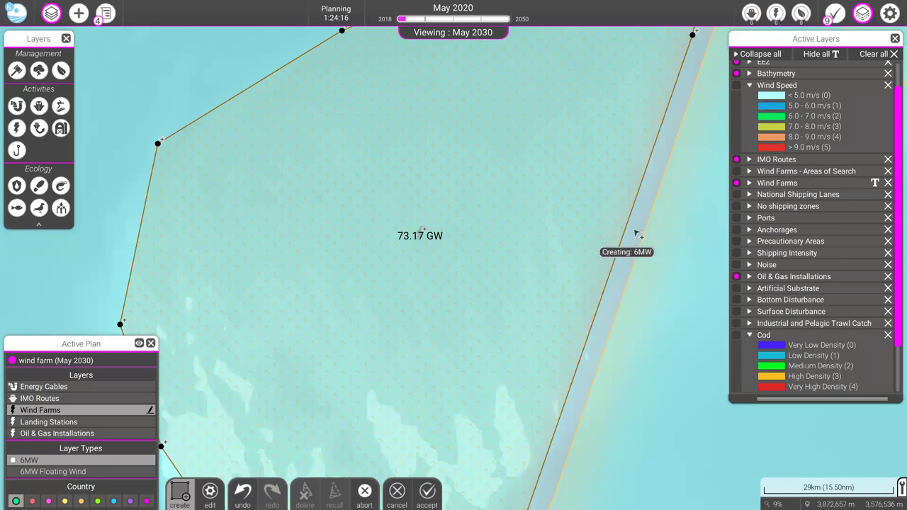
scroll(603, 258, down, 2)
scroll(571, 252, down, 1)
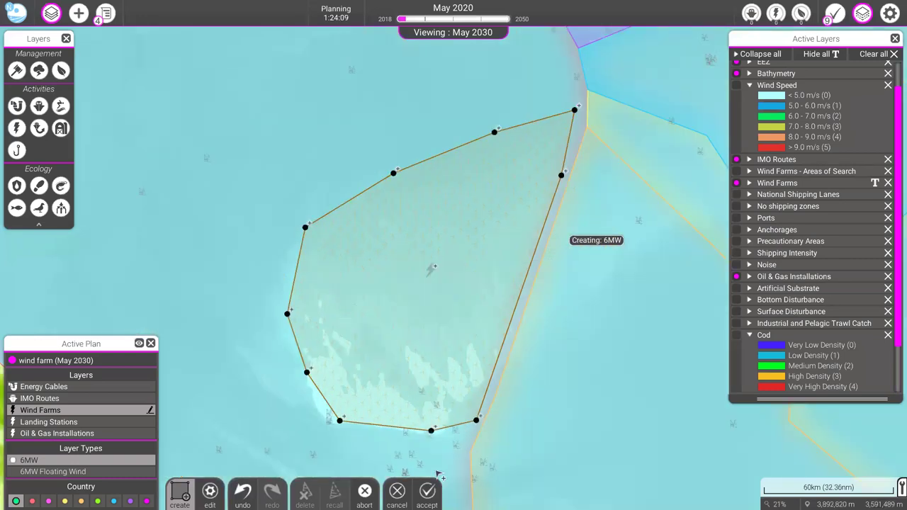
scroll(581, 205, down, 1)
right_click(586, 180)
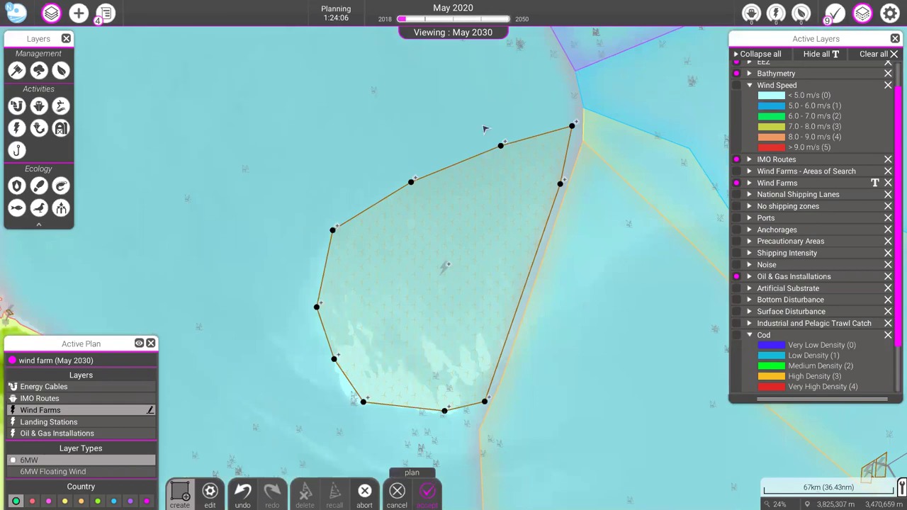
key(Return)
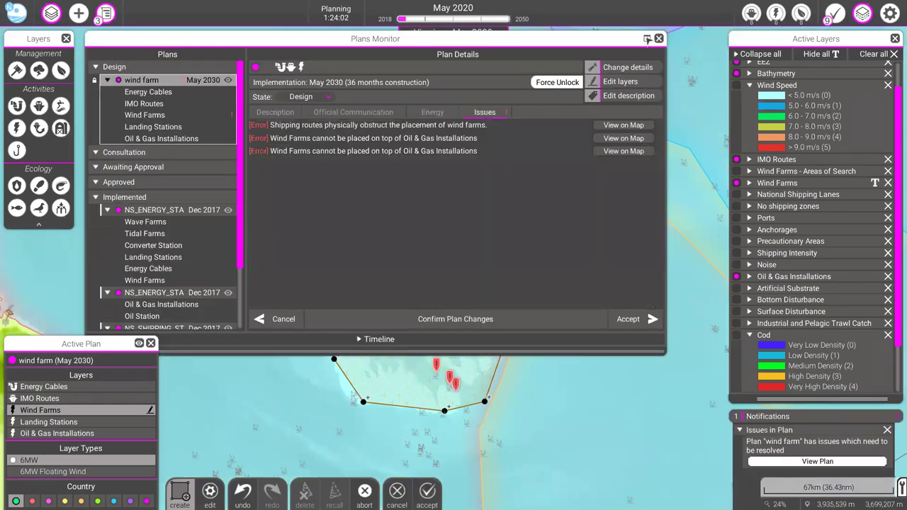
- Show the shipping route conflict on the map, then finish the 6MW wind farm polygon
click(347, 130)
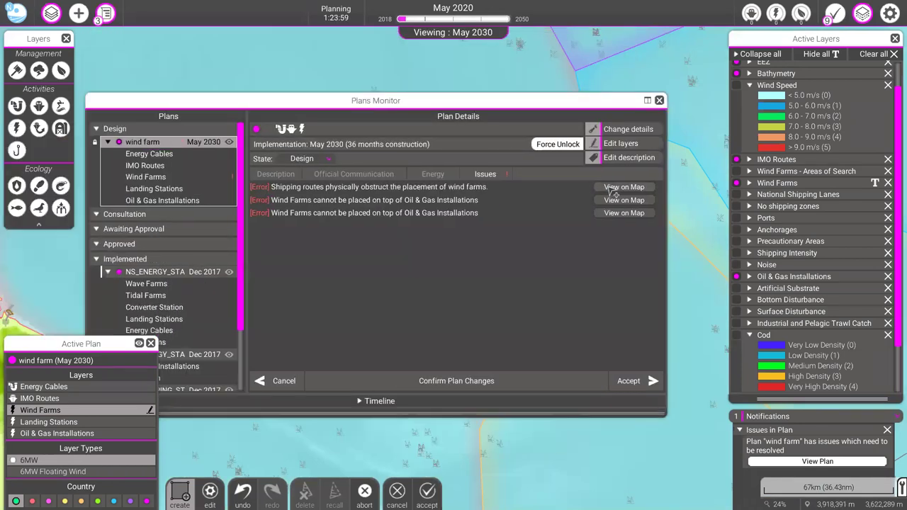
click(566, 221)
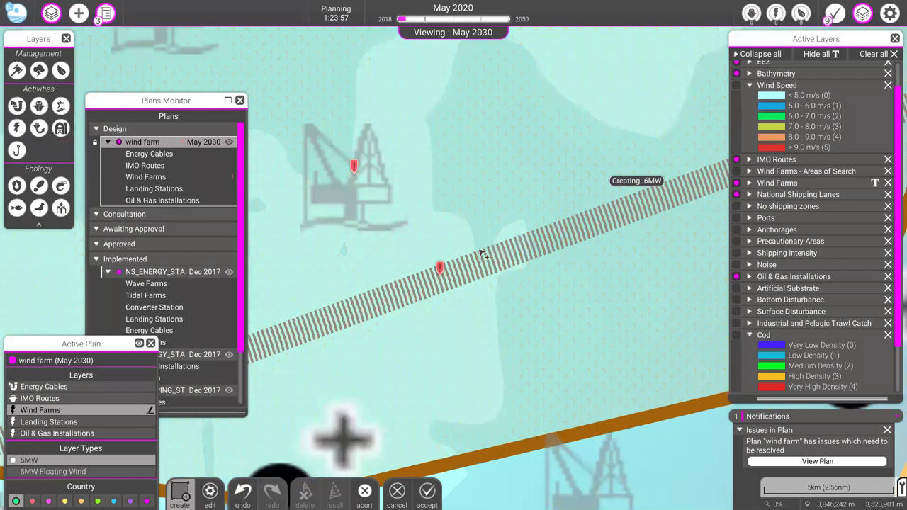
scroll(453, 263, down, 2)
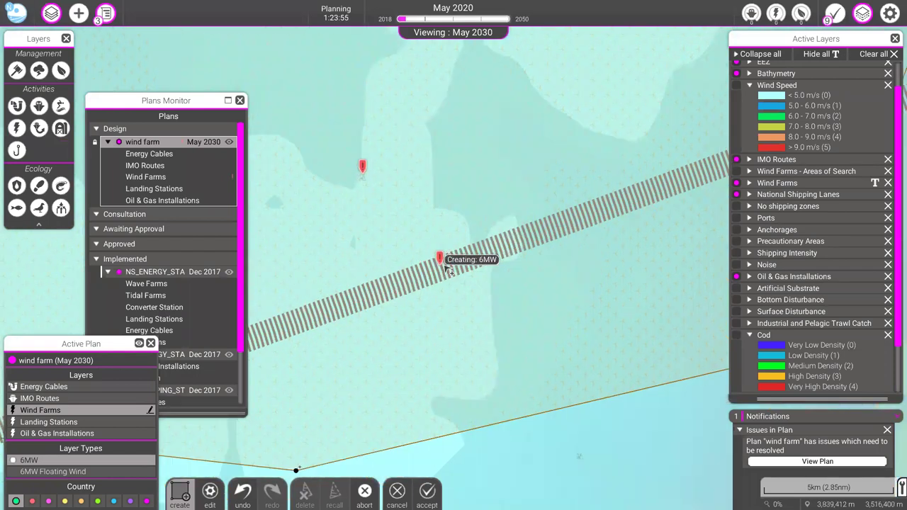
scroll(448, 267, down, 3)
scroll(444, 278, down, 3)
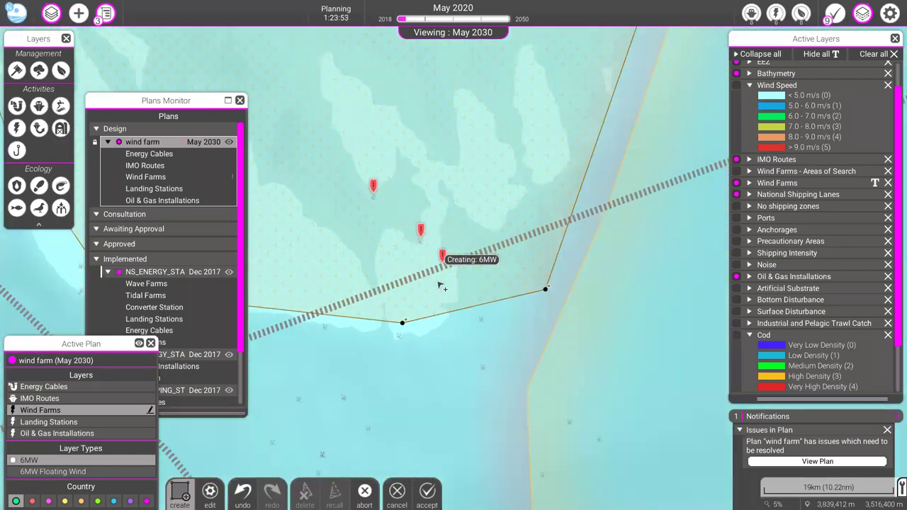
scroll(441, 285, down, 1)
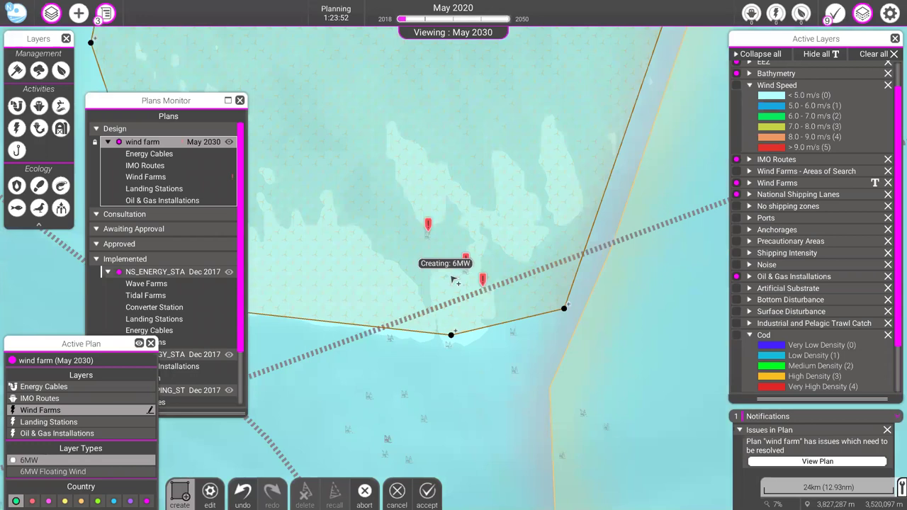
key(Up)
key(Left)
scroll(452, 279, down, 2)
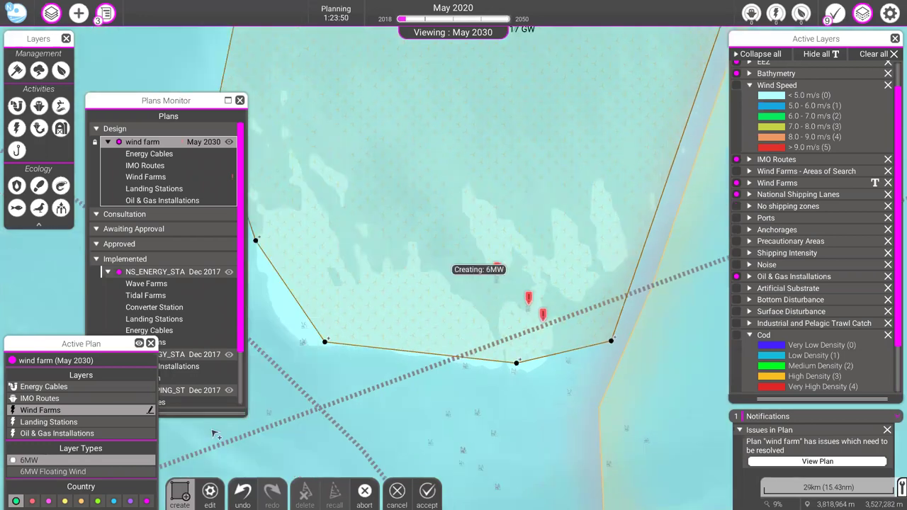
scroll(461, 430, up, 1)
key(Return)
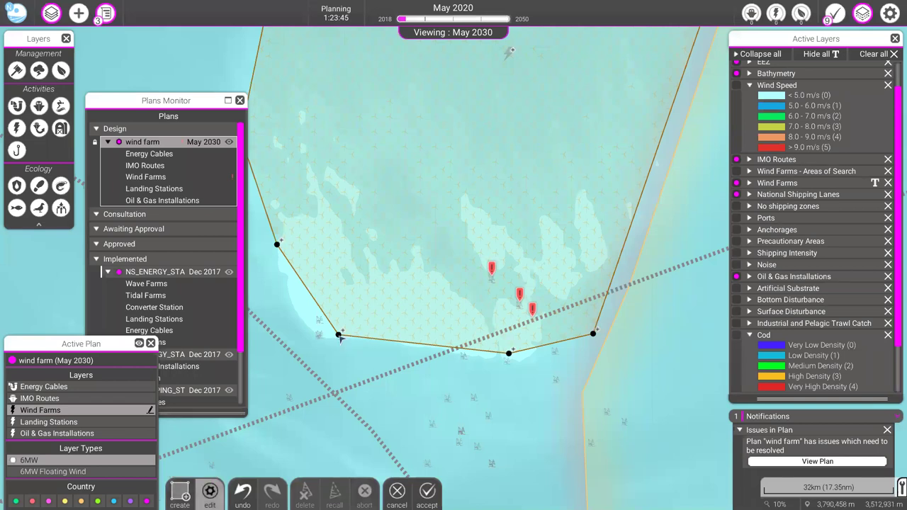
- Drag the polygon's lower and eastern corners north above the shipping lane and oil platforms
drag(339, 333, 313, 250)
drag(509, 352, 447, 232)
click(596, 333)
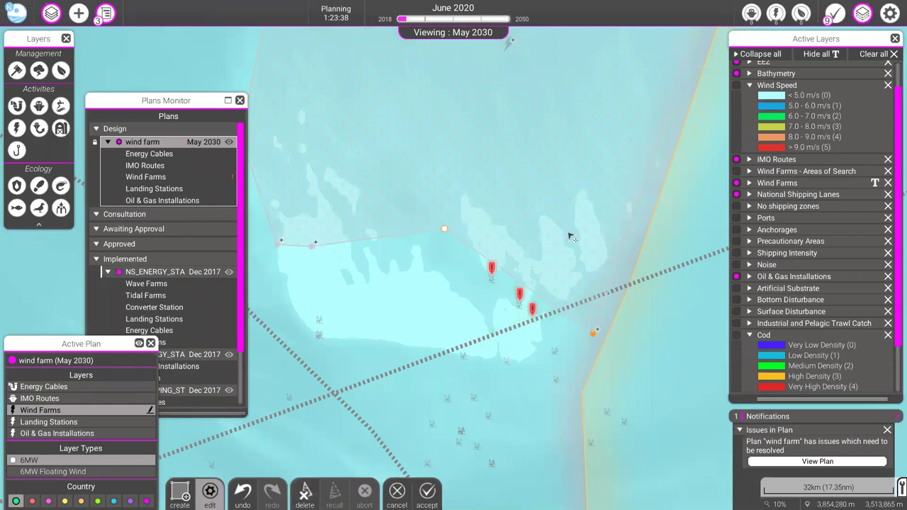
drag(571, 238, 608, 201)
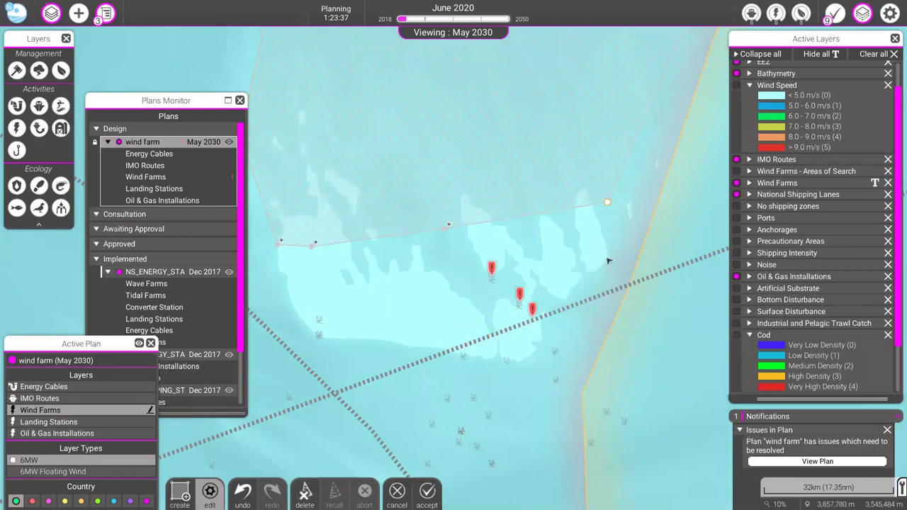
scroll(537, 400, down, 2)
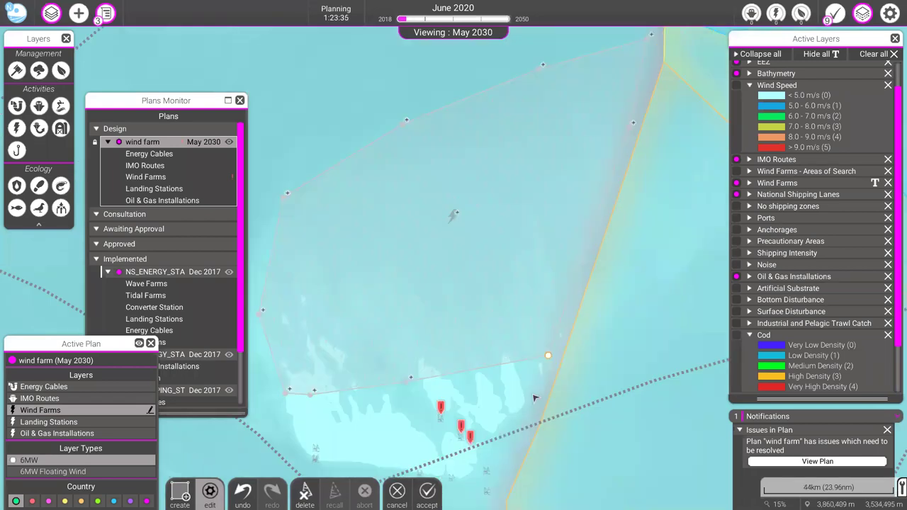
scroll(455, 461, down, 2)
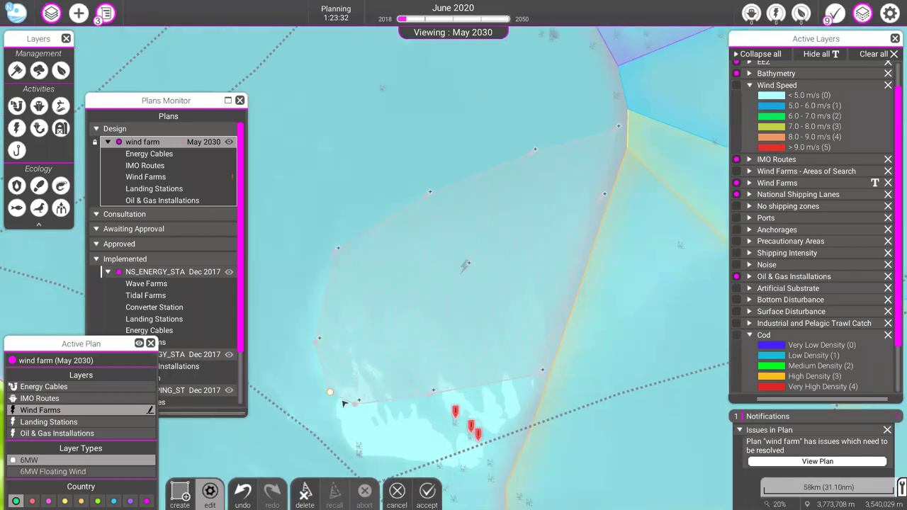
drag(360, 402, 375, 370)
drag(430, 392, 437, 370)
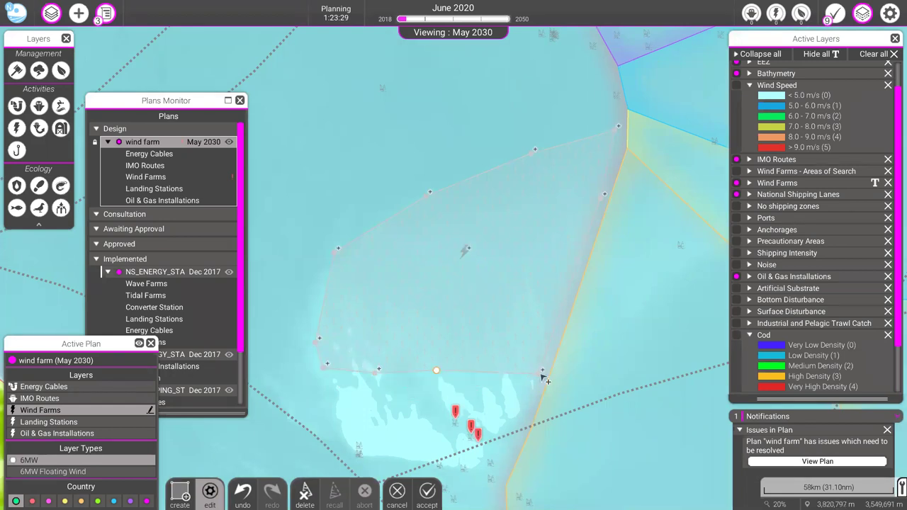
drag(543, 367, 540, 362)
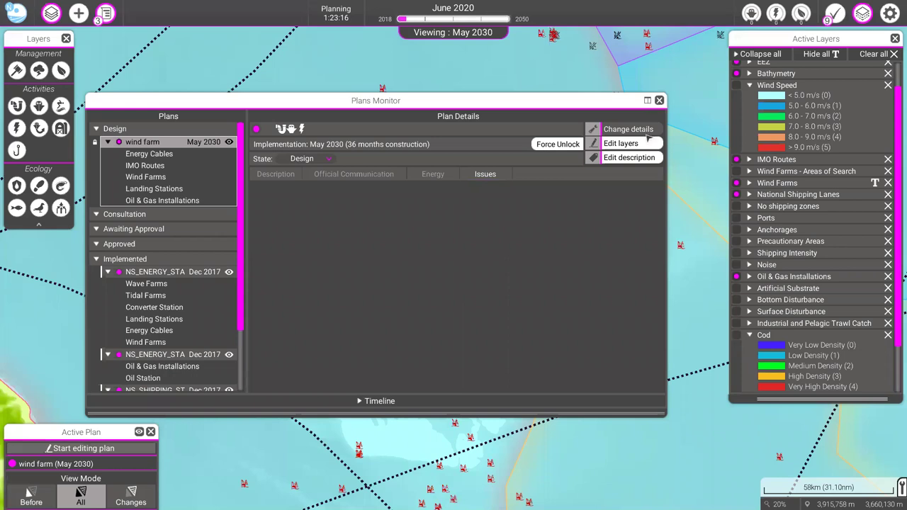
- Hide Plans Monitor to review the wind farm outline, then reopen it and open the State list
click(648, 101)
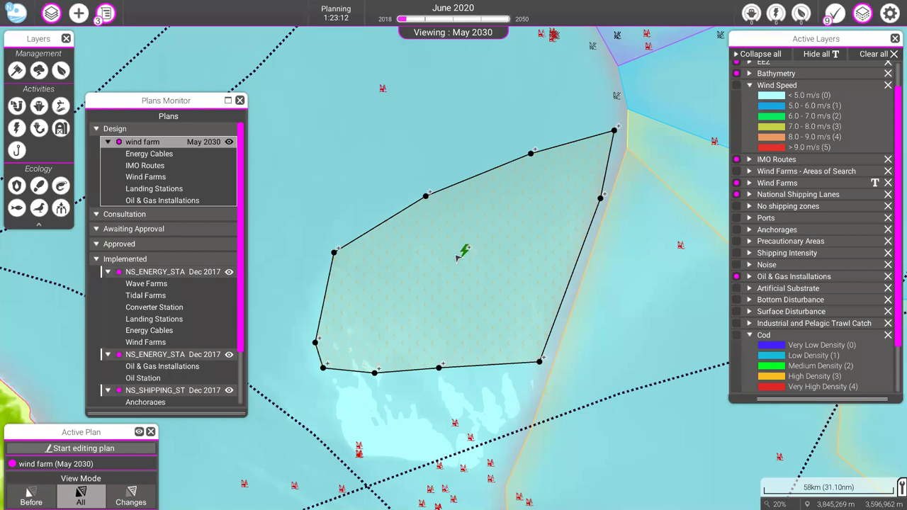
scroll(457, 258, down, 1)
scroll(457, 258, down, 1)
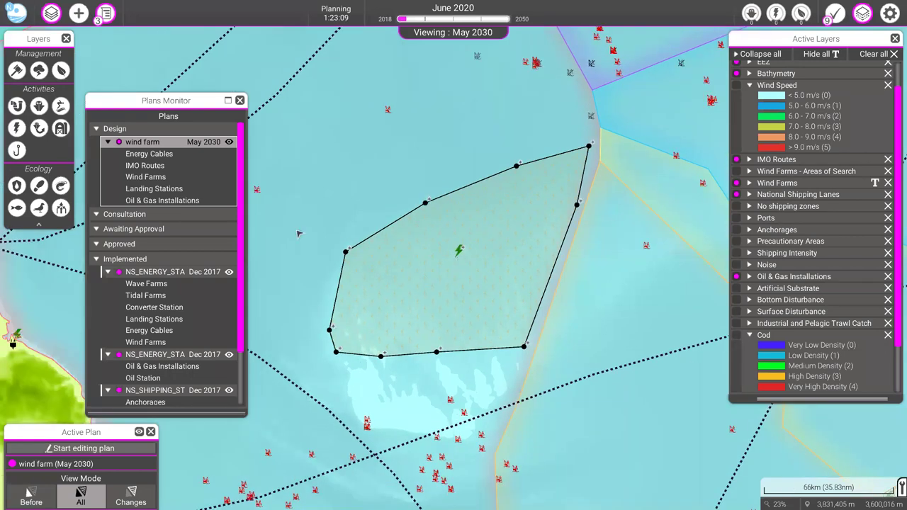
click(229, 100)
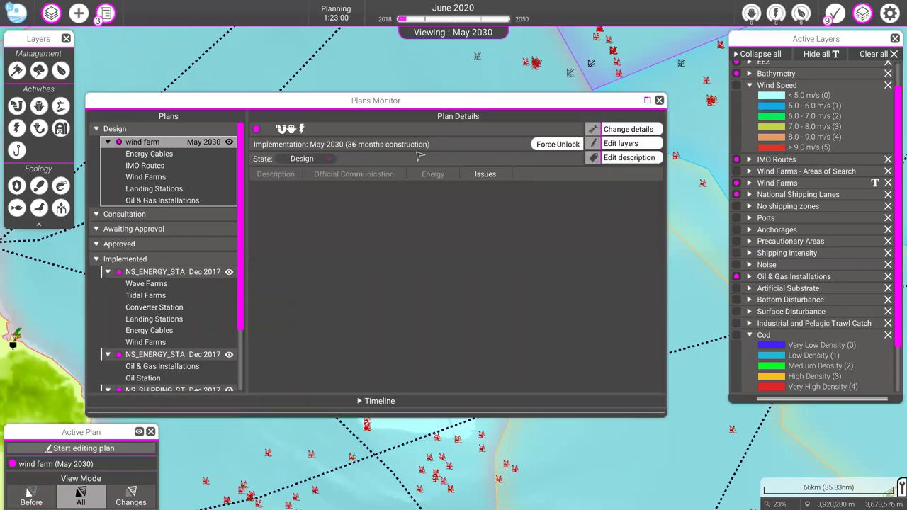
click(328, 159)
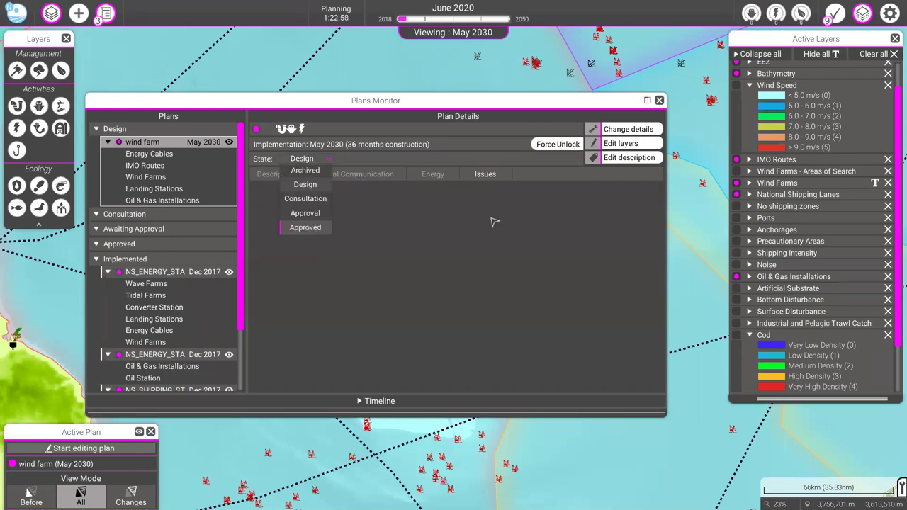
- Set the wind farm plan's state to Approved and close the state list
key(Return)
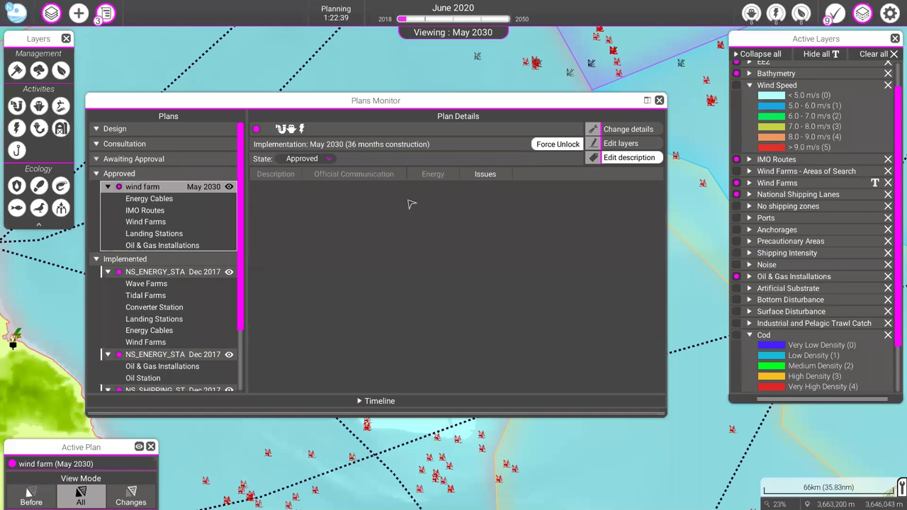
click(321, 160)
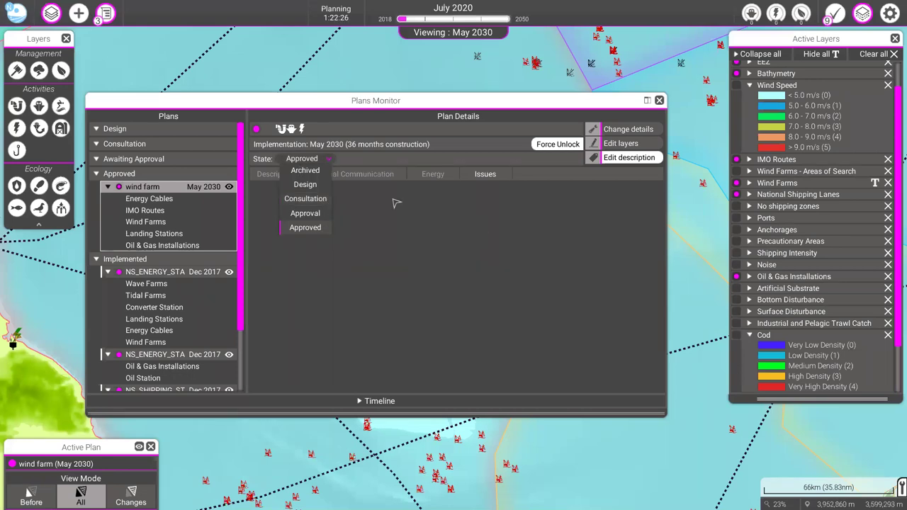
click(320, 217)
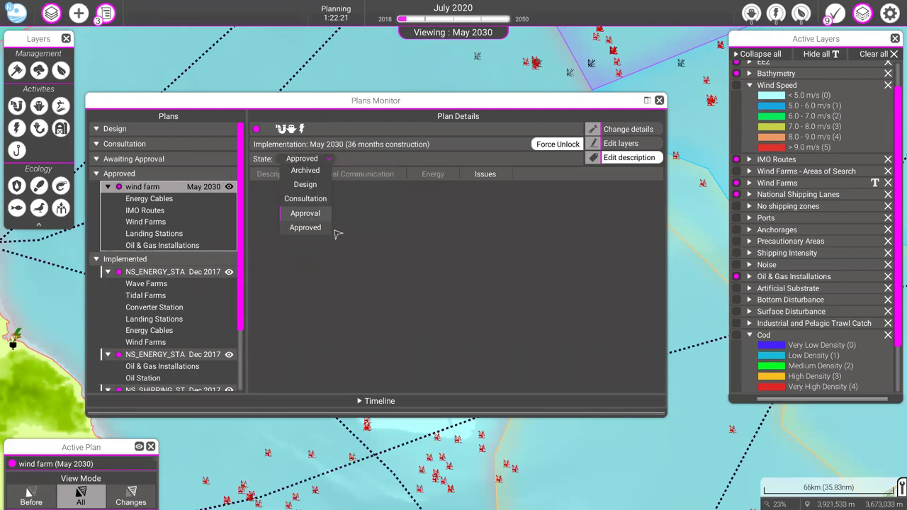
click(317, 228)
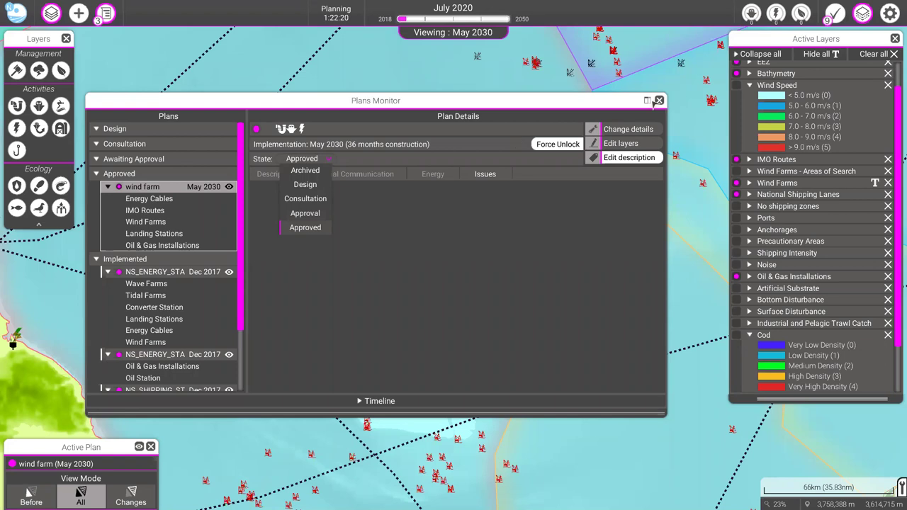
click(648, 103)
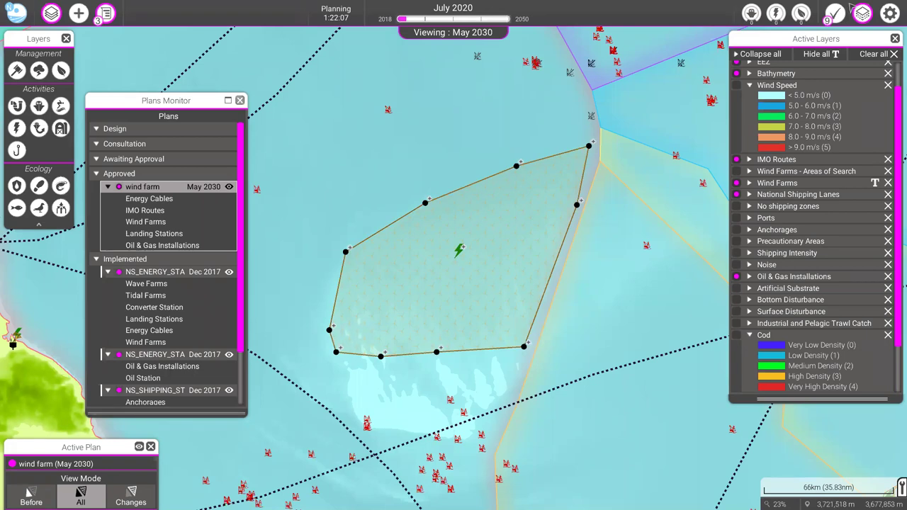
- Close Plans Monitor, then turn Fullscreen off through the Game Menu's Options
click(240, 101)
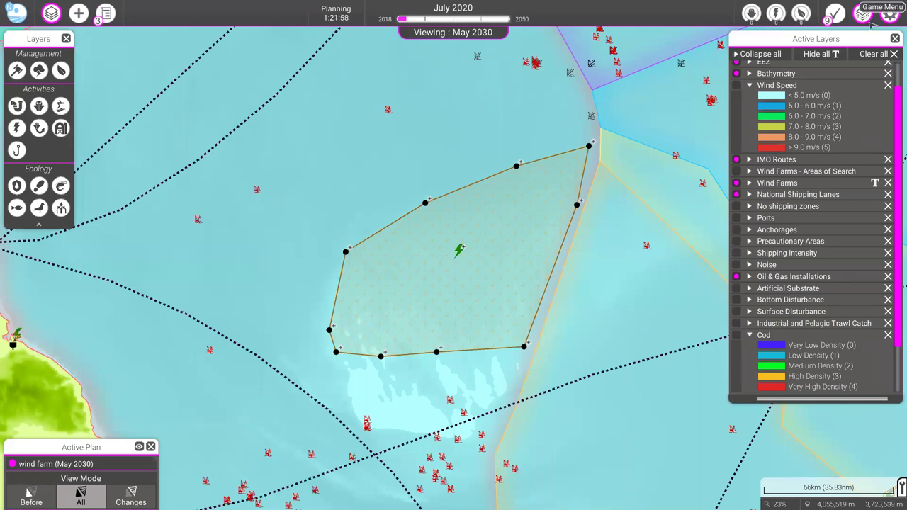
key(Escape)
click(477, 262)
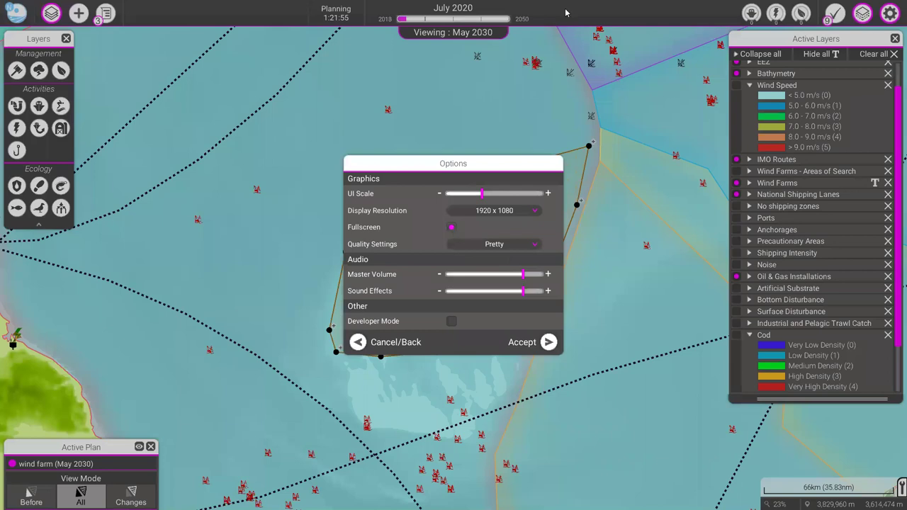
key(alt+Return)
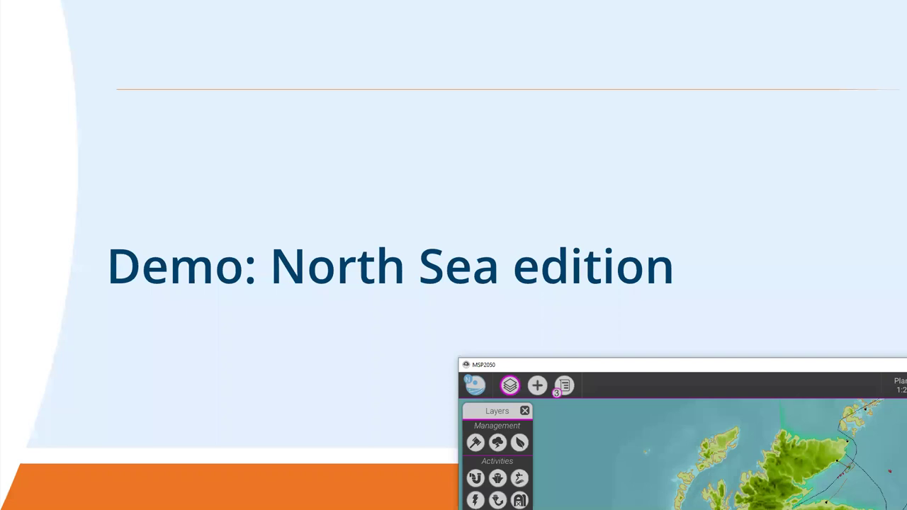
- Return to the full-screen 'Demo: North Sea edition' title slide, with the game window hidden
click(626, 103)
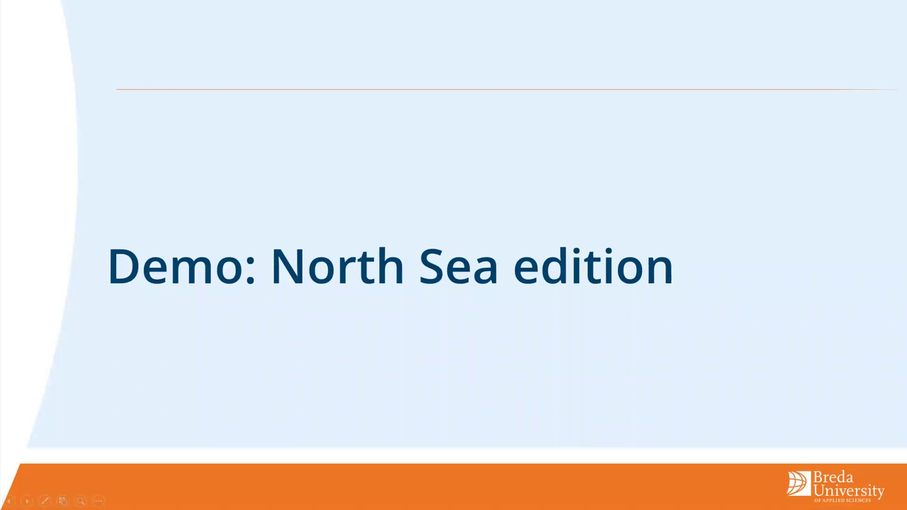
key(Escape)
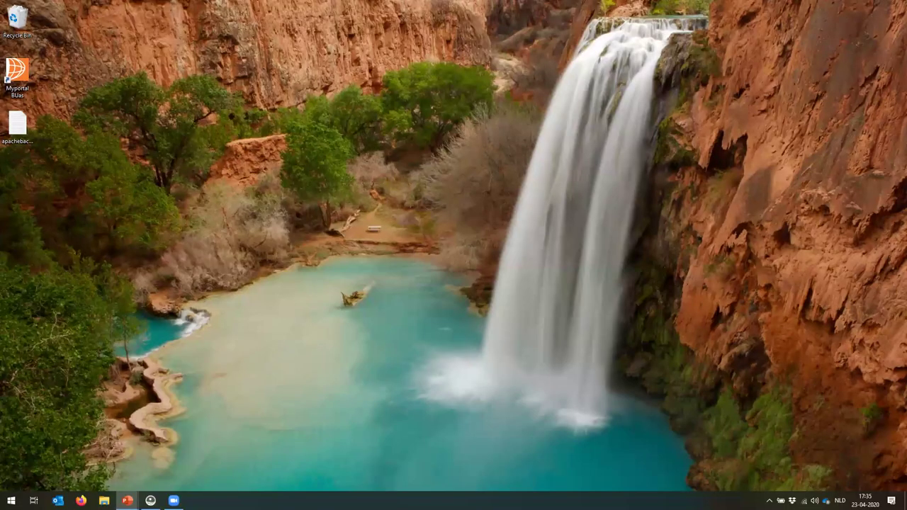
key(alt+Tab)
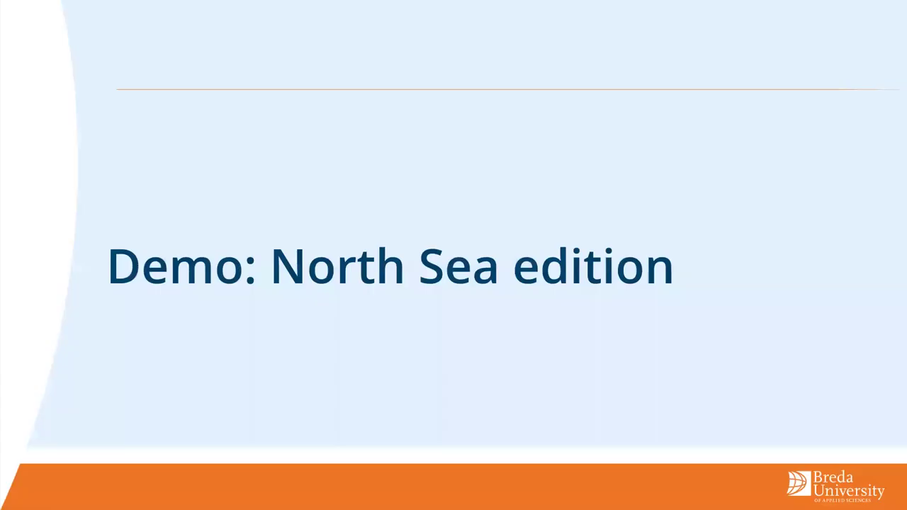